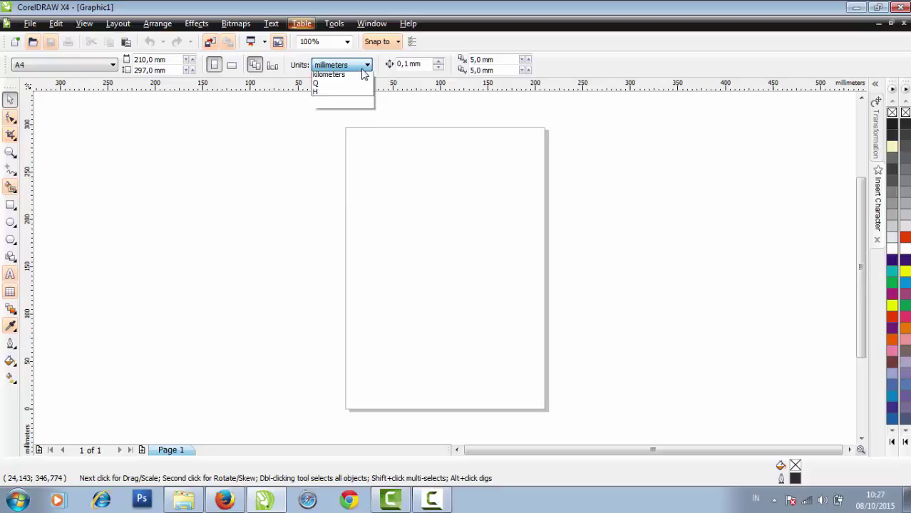
Set the document units to centimeters and the page size to 60 cm wide by 120 cm high
click(343, 164)
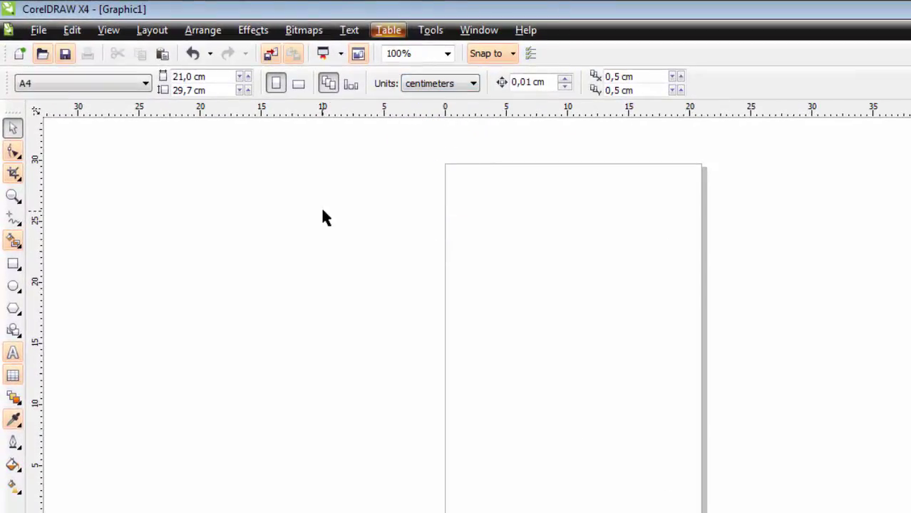
drag(195, 76, 162, 89)
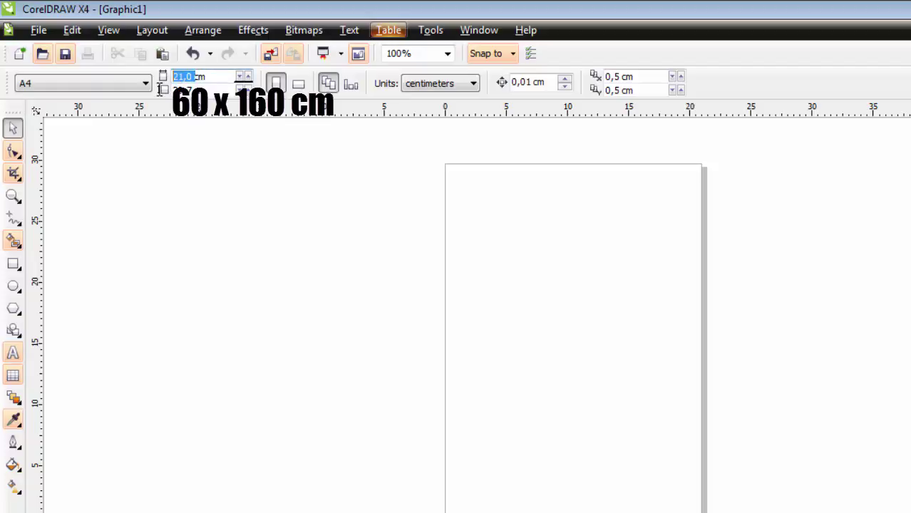
text(60)
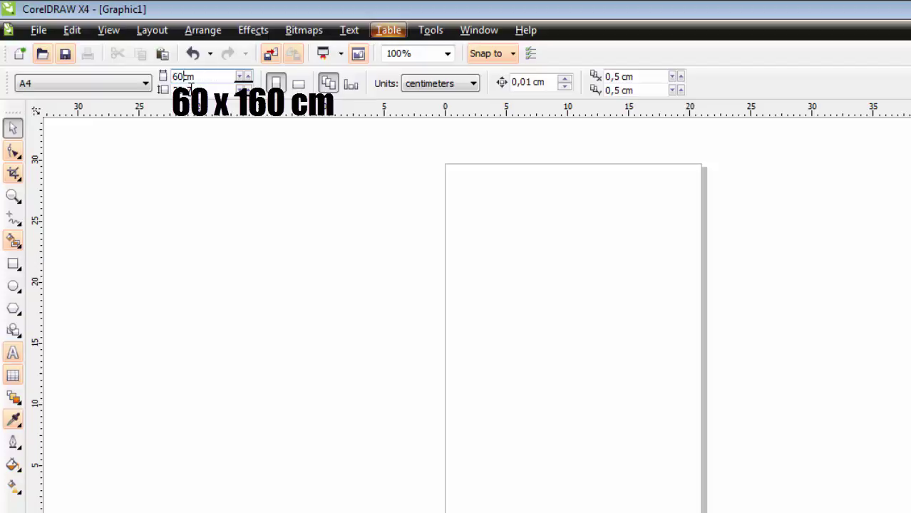
key(Tab)
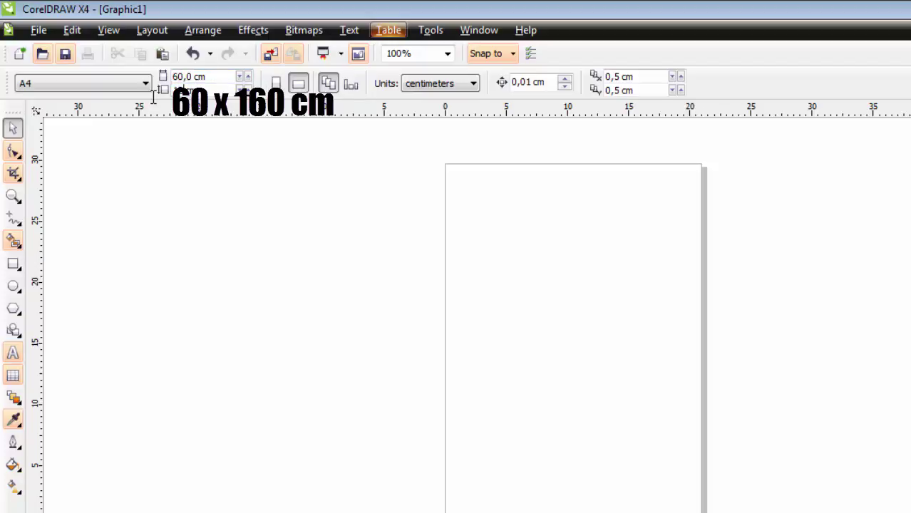
key(Return)
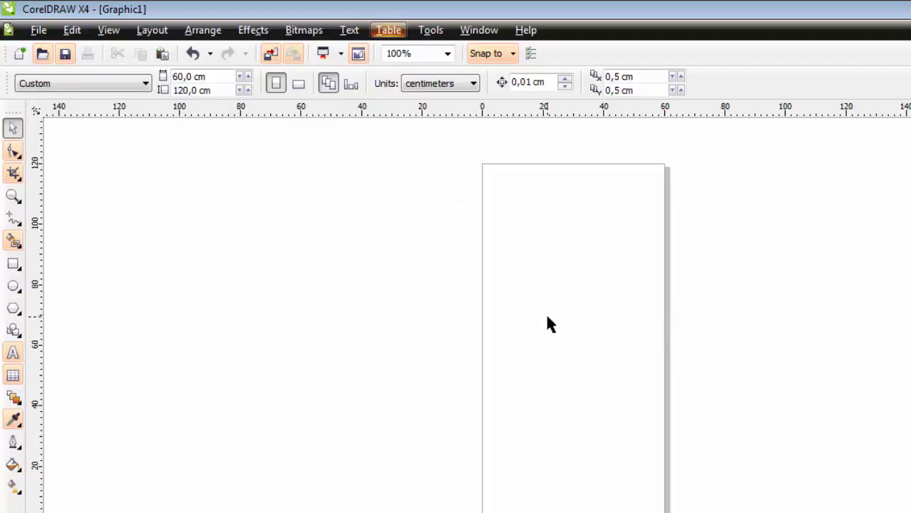
Draw a rectangle measuring 60 × 120 cm and centre it on the page
click(13, 264)
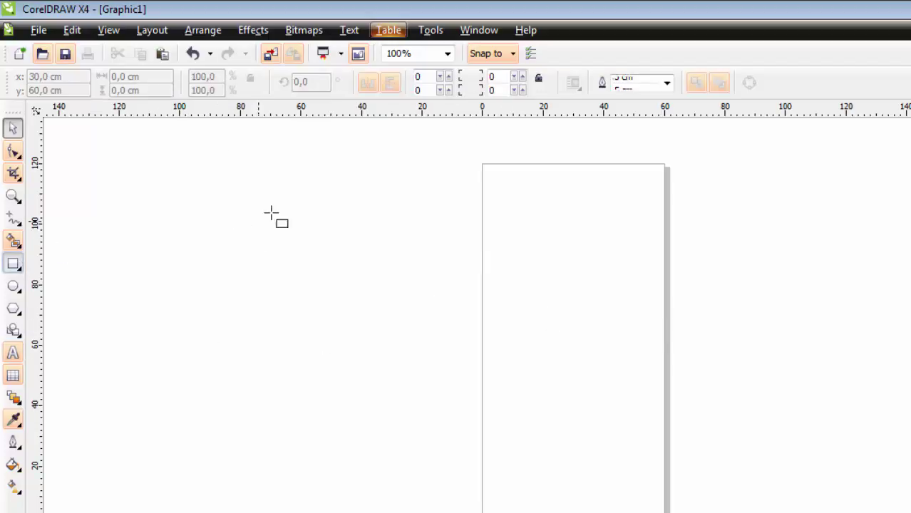
drag(292, 197, 367, 451)
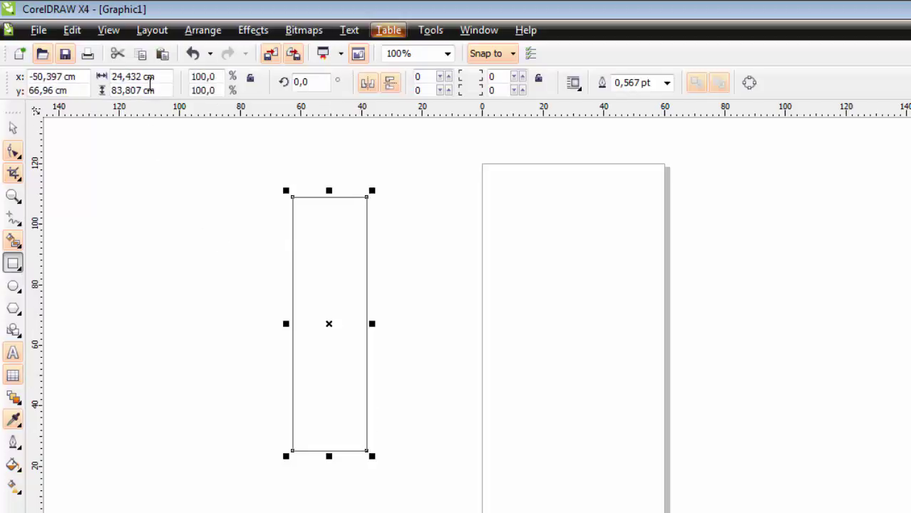
drag(138, 76, 111, 84)
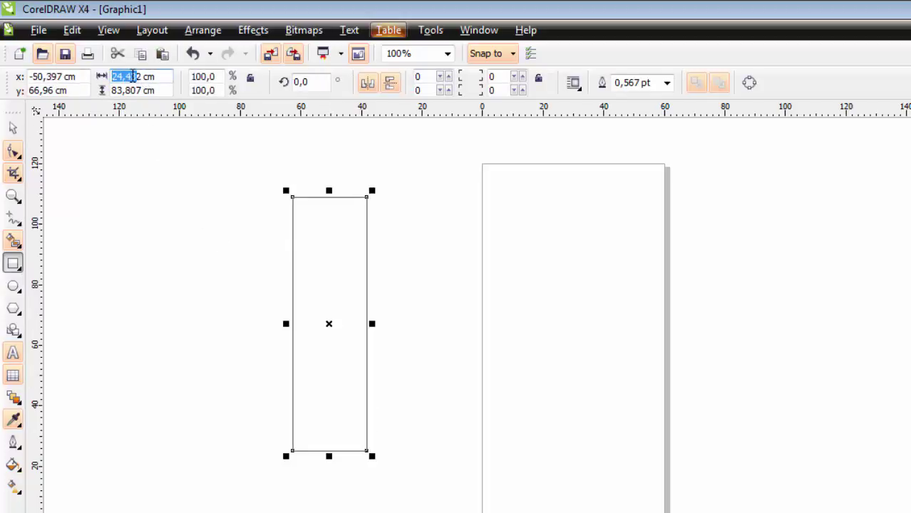
double_click(132, 76)
text(60)
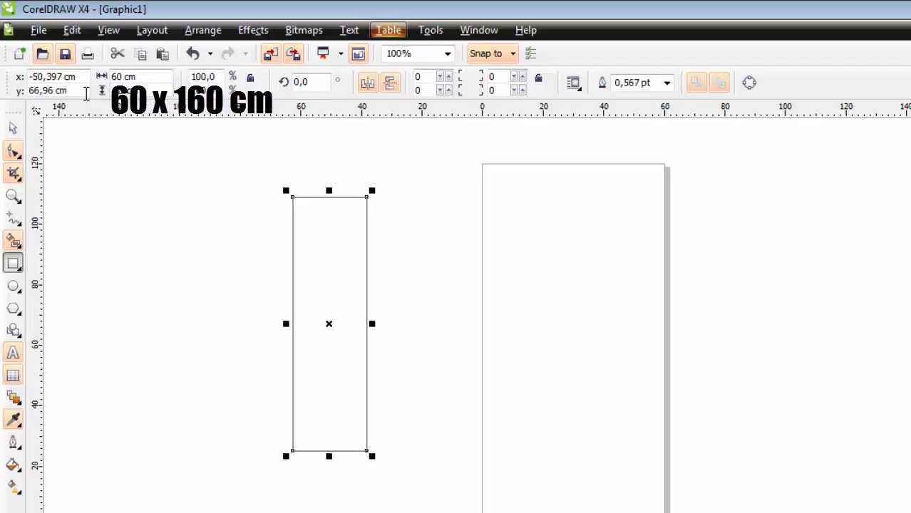
key(Return)
key(p)
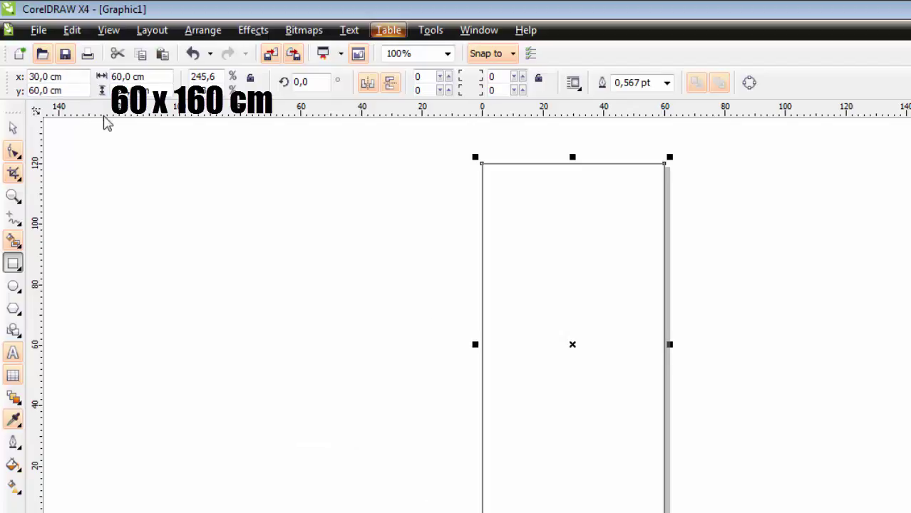
Fill the page-sized rectangle with black
click(14, 127)
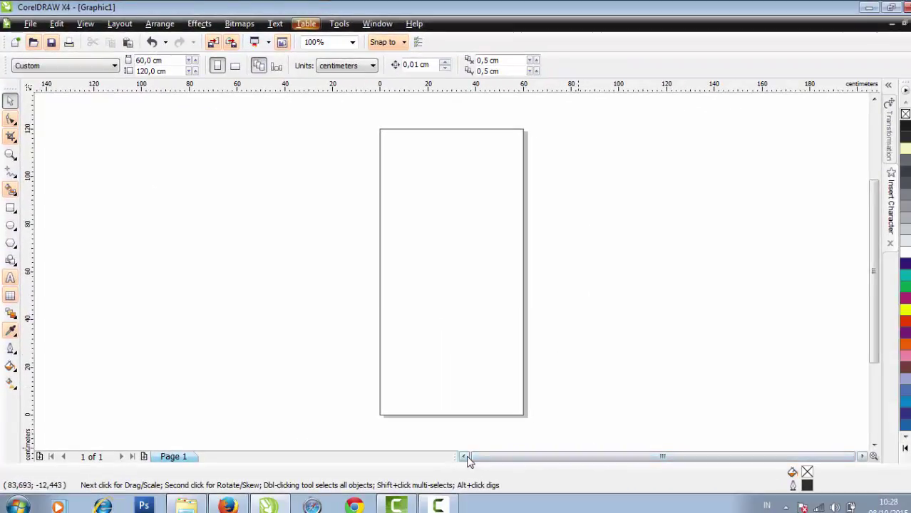
click(463, 301)
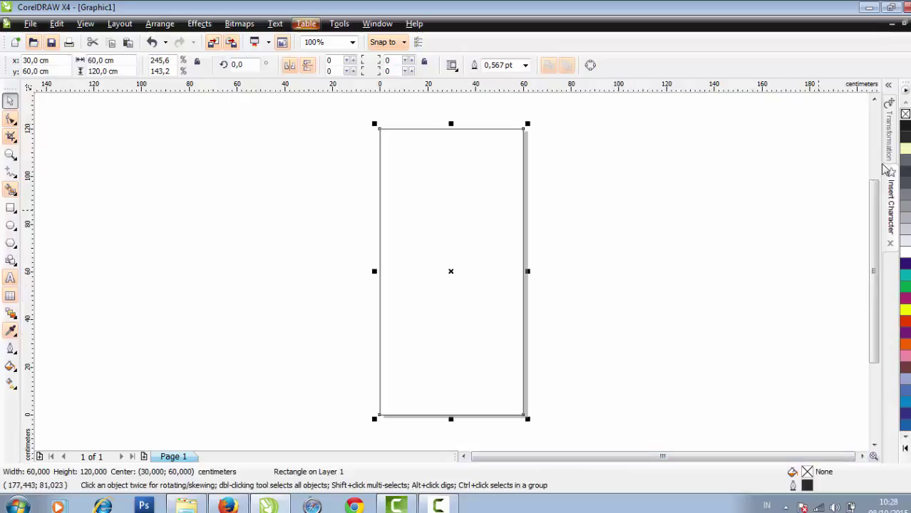
click(905, 126)
click(770, 193)
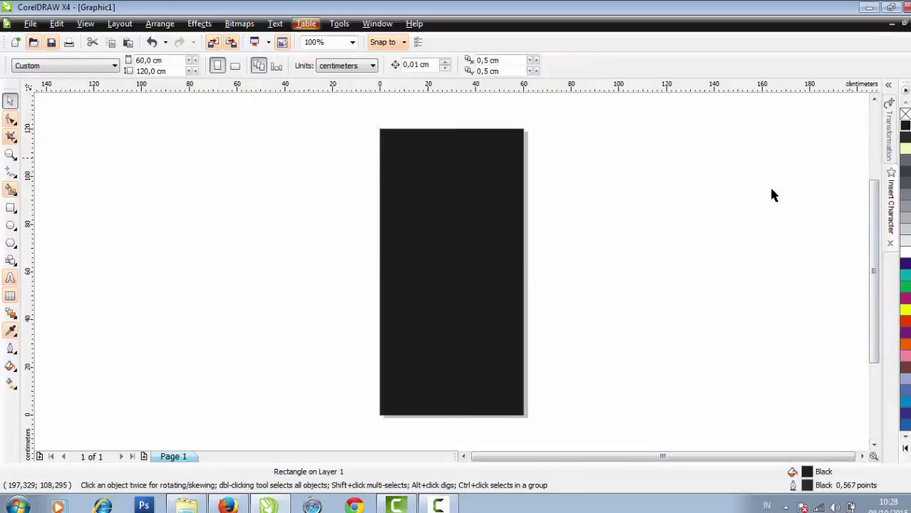
click(516, 223)
click(606, 227)
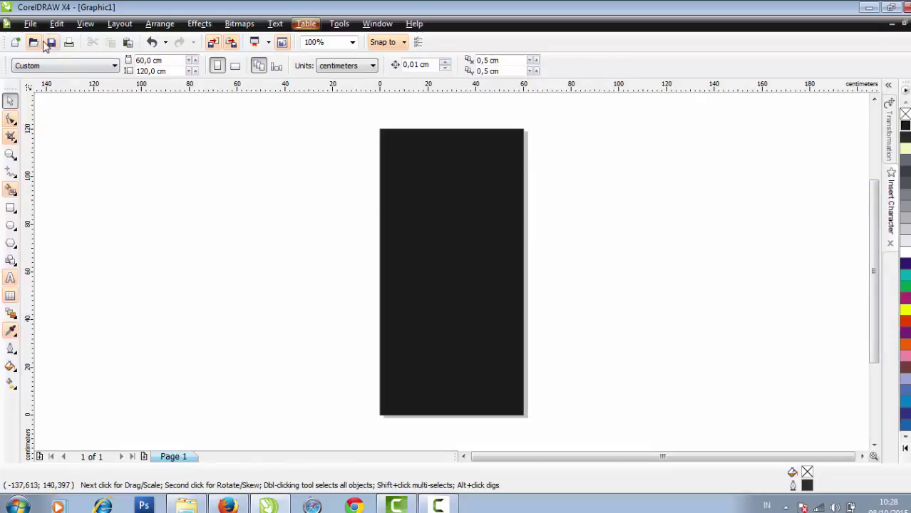
Import narkoba.jpg and place it on the empty area beside the page at about 52 × 37.5 cm
click(32, 24)
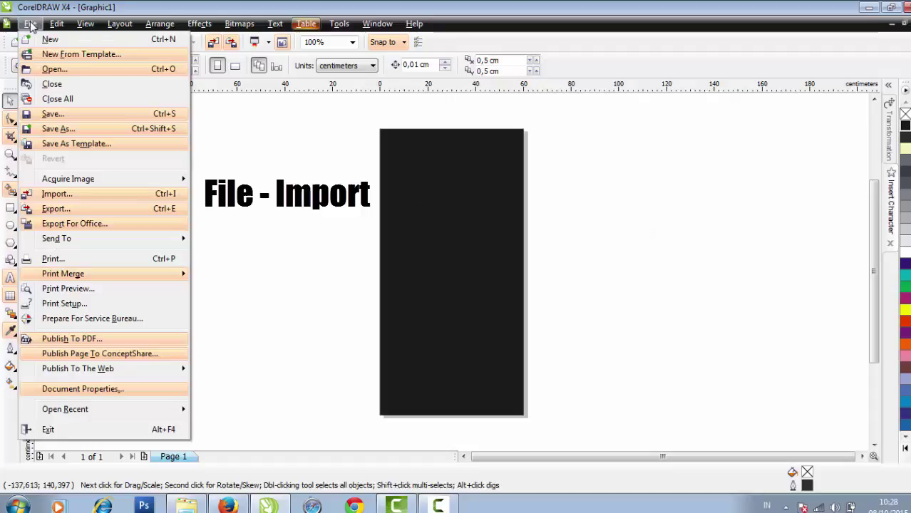
click(57, 197)
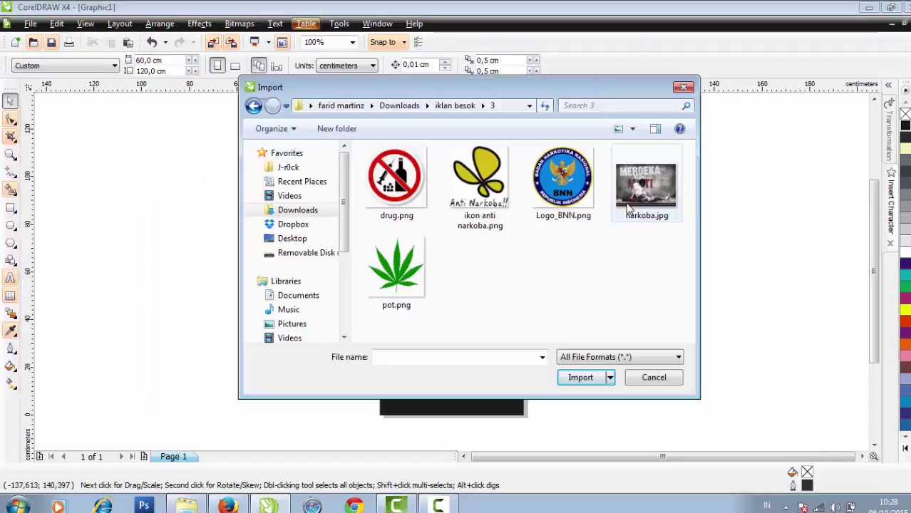
click(629, 208)
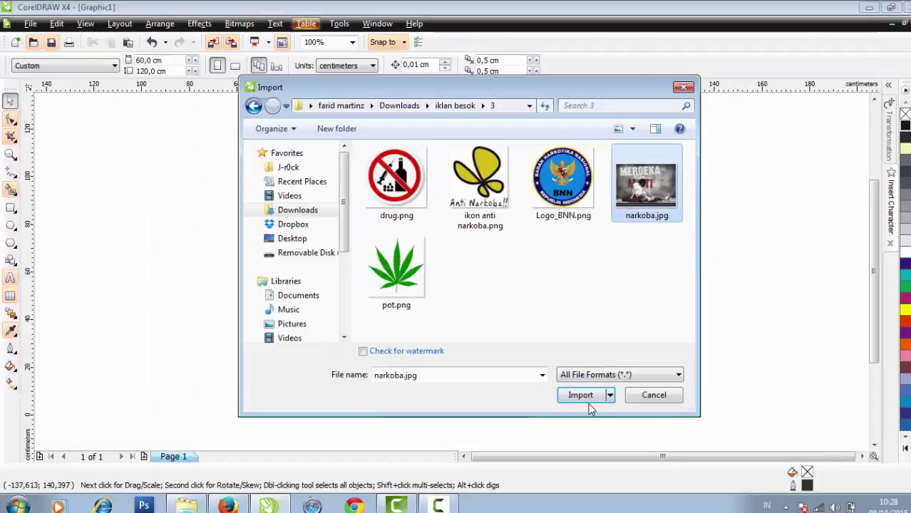
click(588, 398)
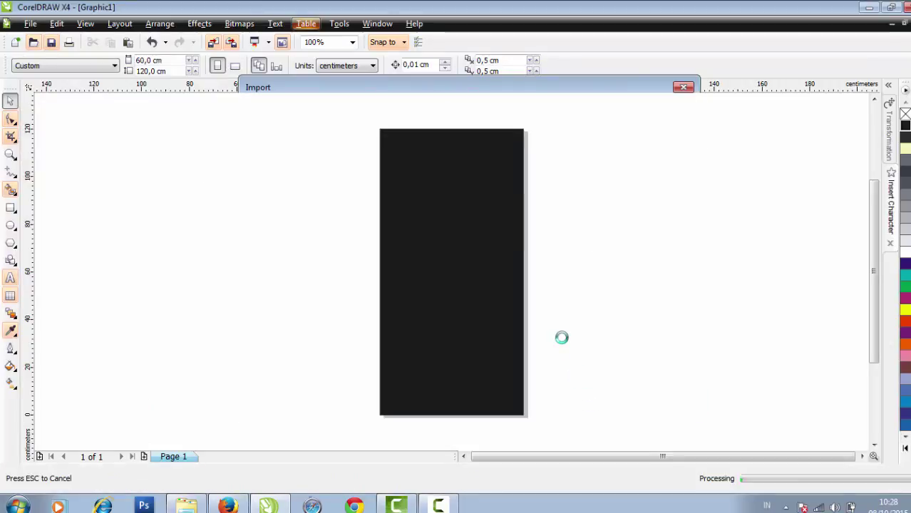
drag(183, 199, 311, 295)
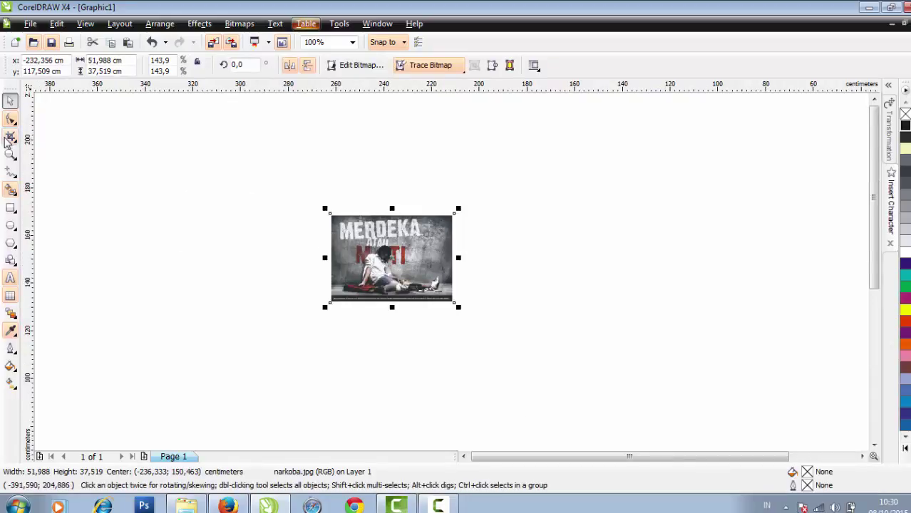
Crop the imported photo to about 48.6 × 31.8 cm, cutting off its outer edges and the caption strip along its bottom
click(10, 137)
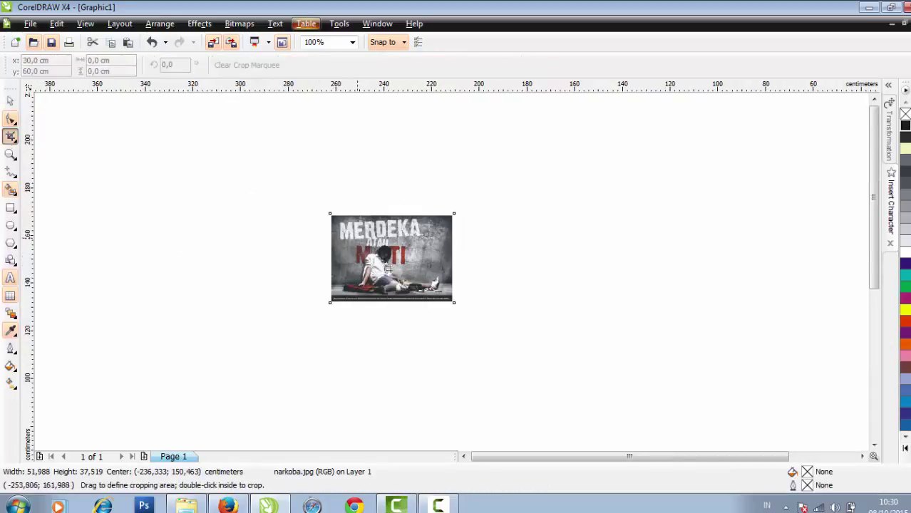
scroll(325, 251, up, 1)
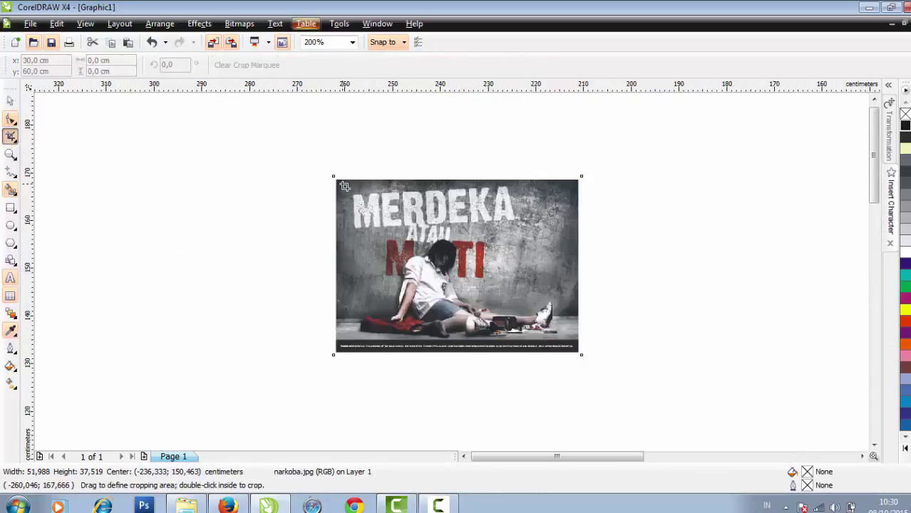
drag(344, 186, 577, 338)
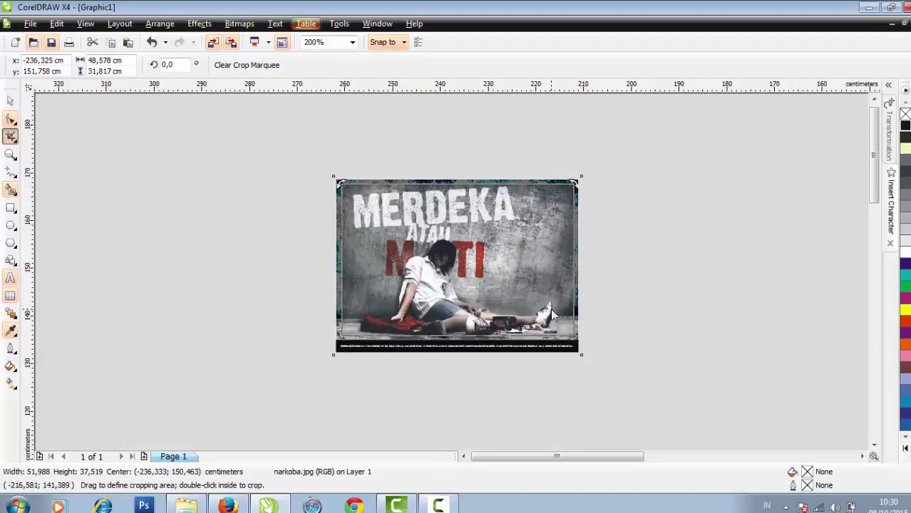
double_click(550, 314)
scroll(349, 222, down, 3)
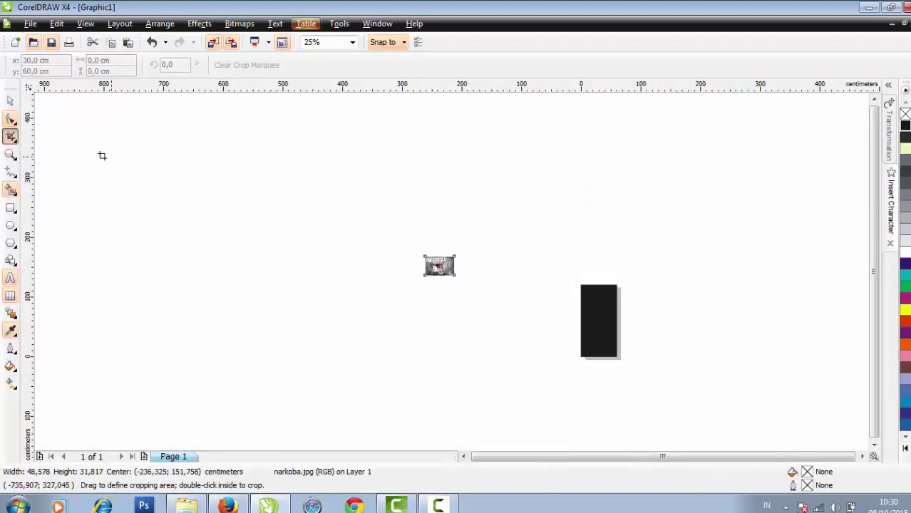
Move the cropped photo onto the black rectangle and enlarge it to about 59 × 38.6 cm
click(10, 101)
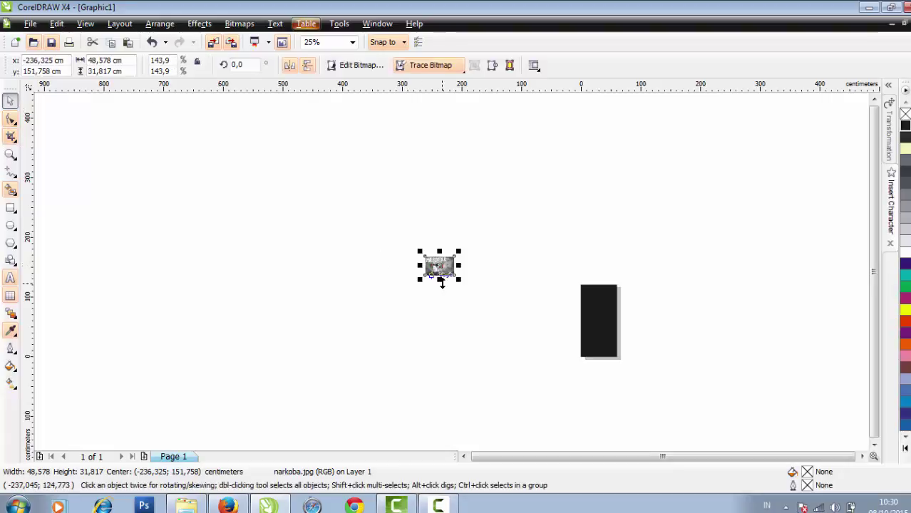
drag(449, 276, 606, 321)
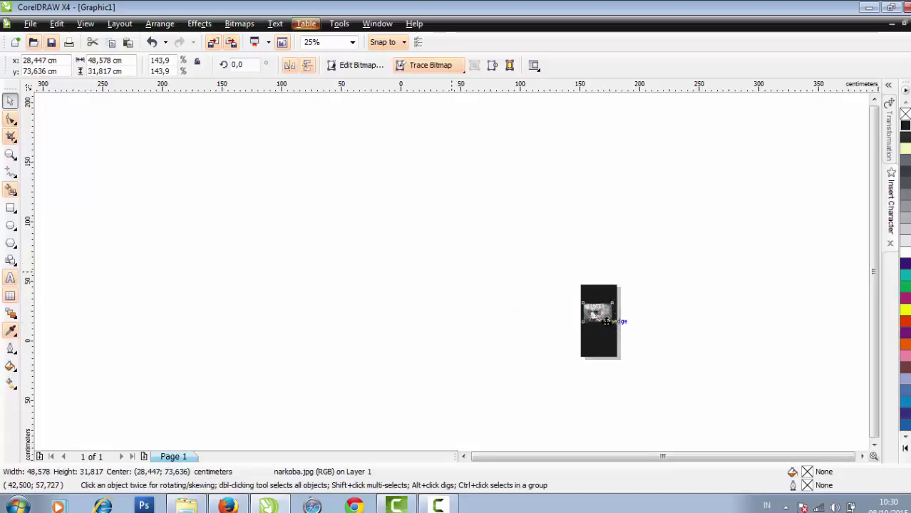
scroll(607, 322, up, 3)
drag(436, 255, 520, 297)
click(541, 283)
click(474, 258)
click(472, 265)
scroll(440, 257, up, 1)
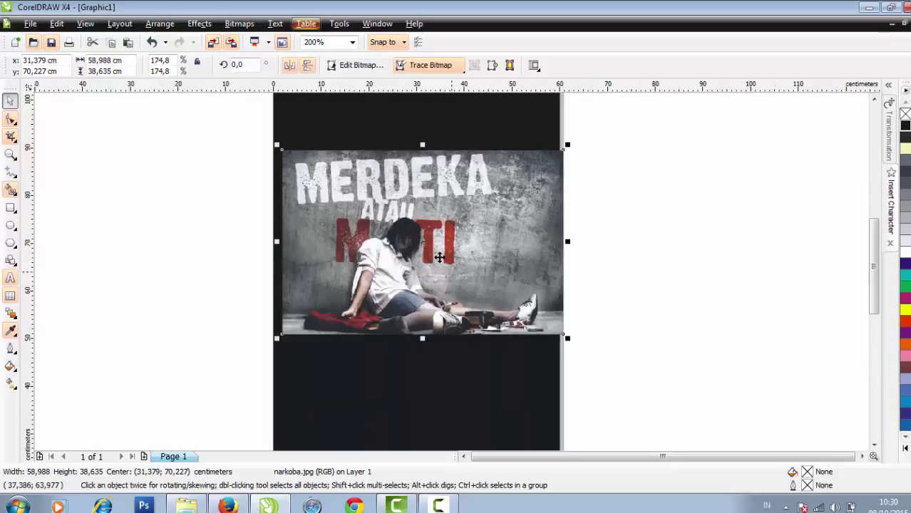
Shift the photo left and slightly down so its left side lines up with the black rectangle's left edge
key(Left)
key(Left)
key(Left)
key(Left)
key(Left)
key(Left)
key(Left)
key(Left)
key(Left)
key(Left)
key(Left)
key(Left)
key(Left)
key(Left)
key(Left)
key(Left)
key(Left)
key(Left)
key(Left)
key(Left)
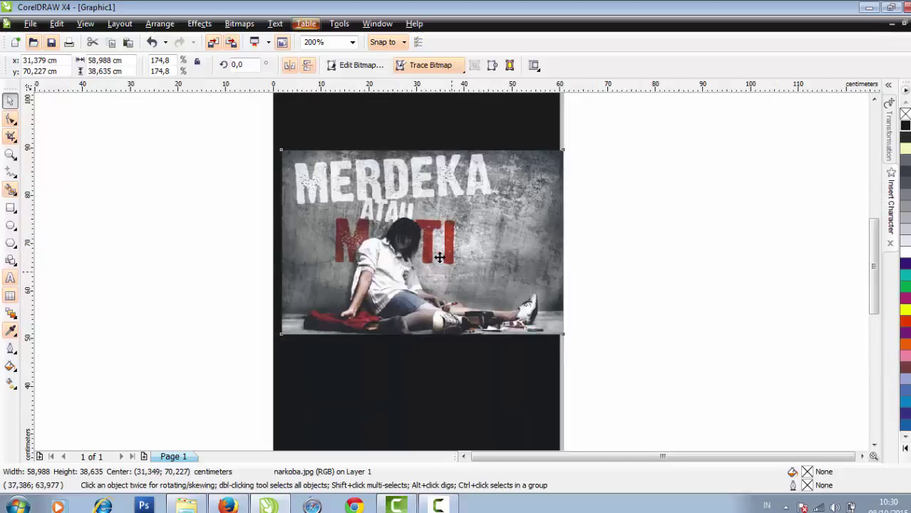
drag(440, 257, 452, 272)
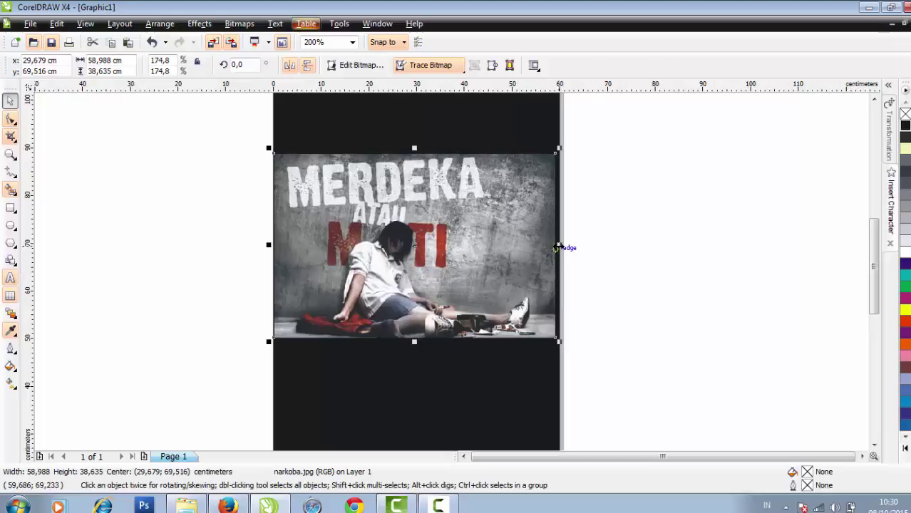
Stretch the photo horizontally to 60 cm so it spans the full width of the black rectangle
drag(559, 244, 566, 244)
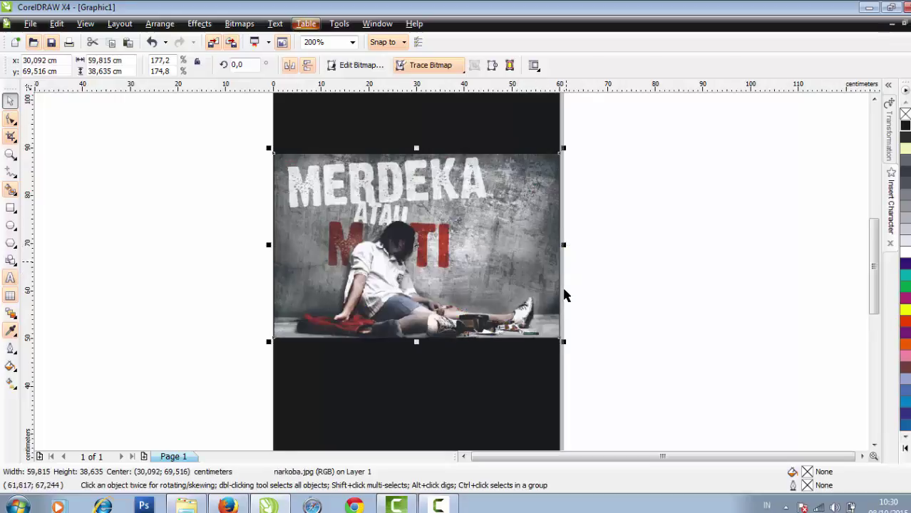
drag(268, 245, 268, 245)
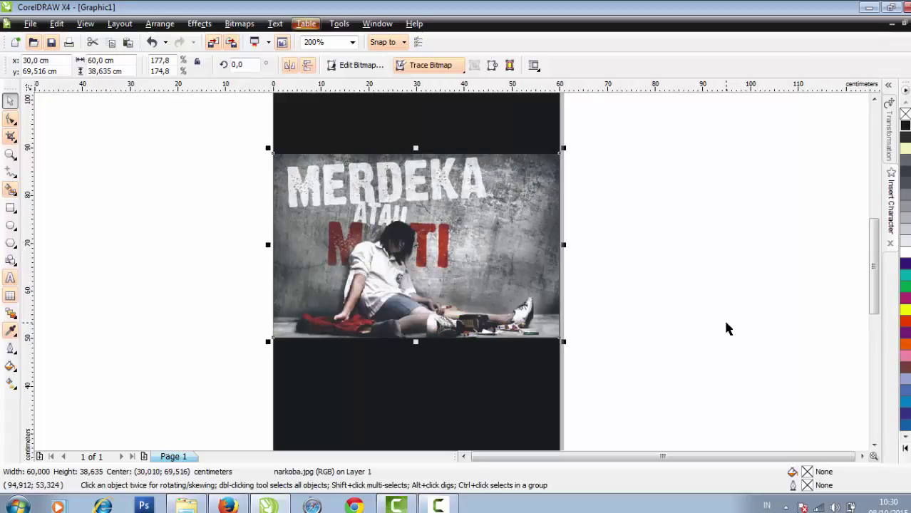
click(744, 297)
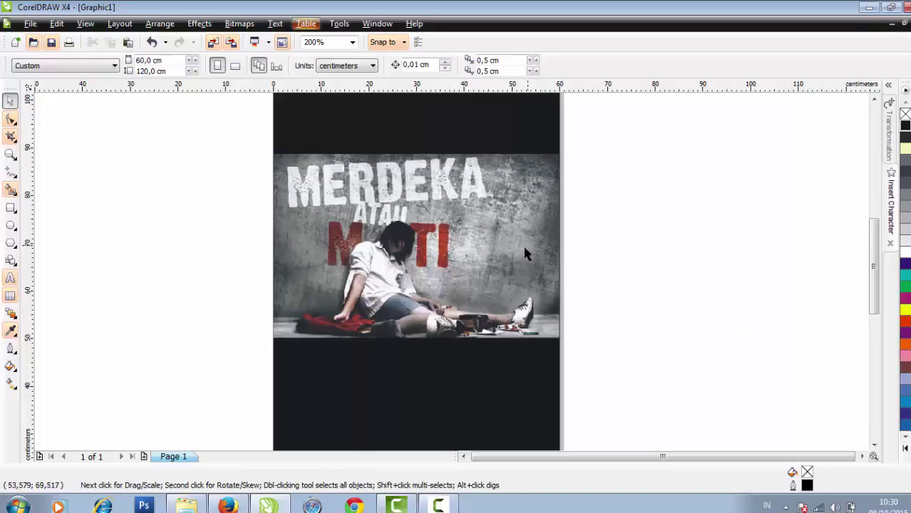
Import drug.png, ikon anti narkoba.png, Logo_BNN.png and pot.png together
scroll(387, 205, down, 1)
click(30, 25)
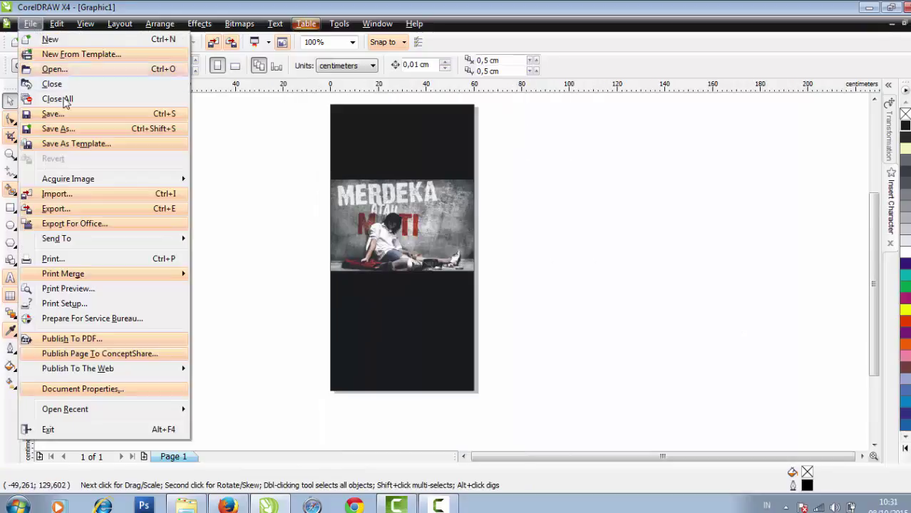
click(80, 196)
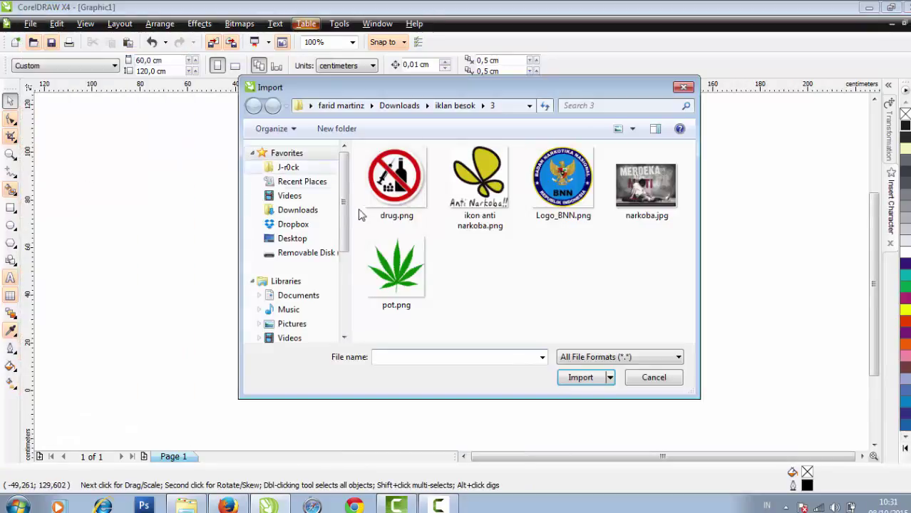
click(402, 200)
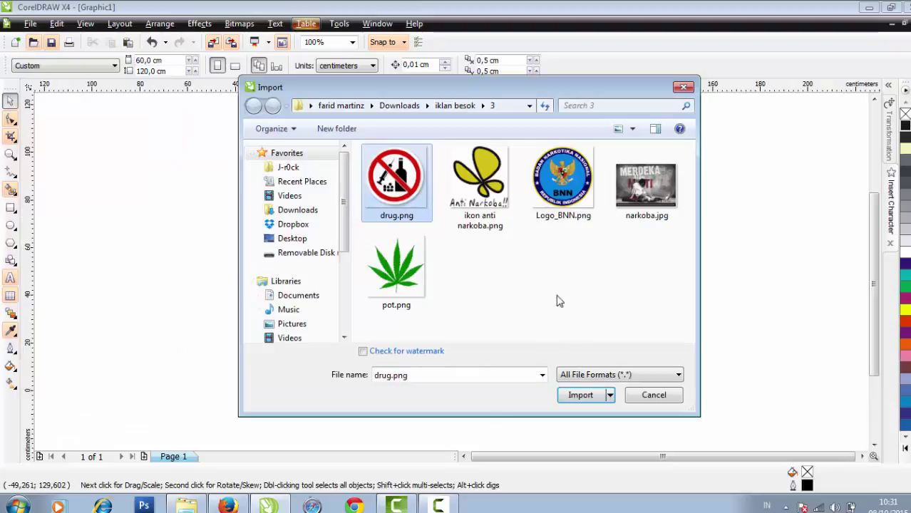
ctrl+click(470, 184)
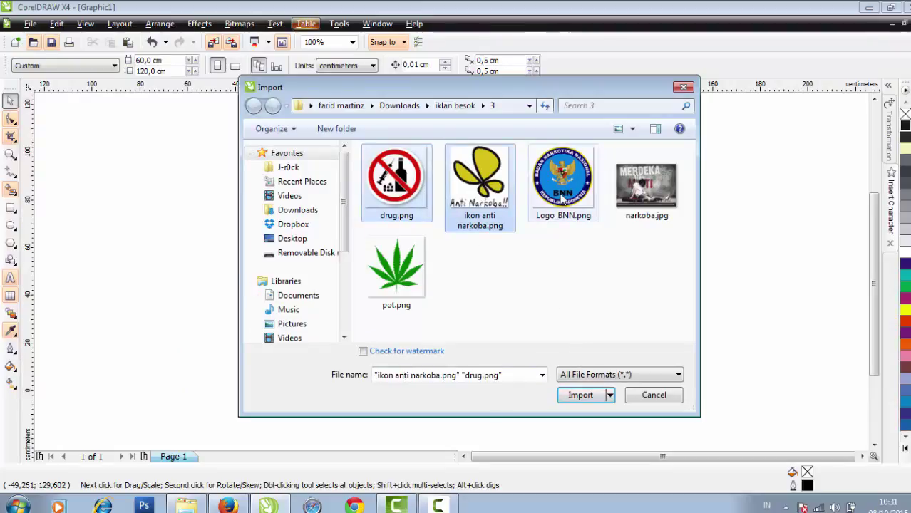
ctrl+click(562, 201)
ctrl+click(418, 280)
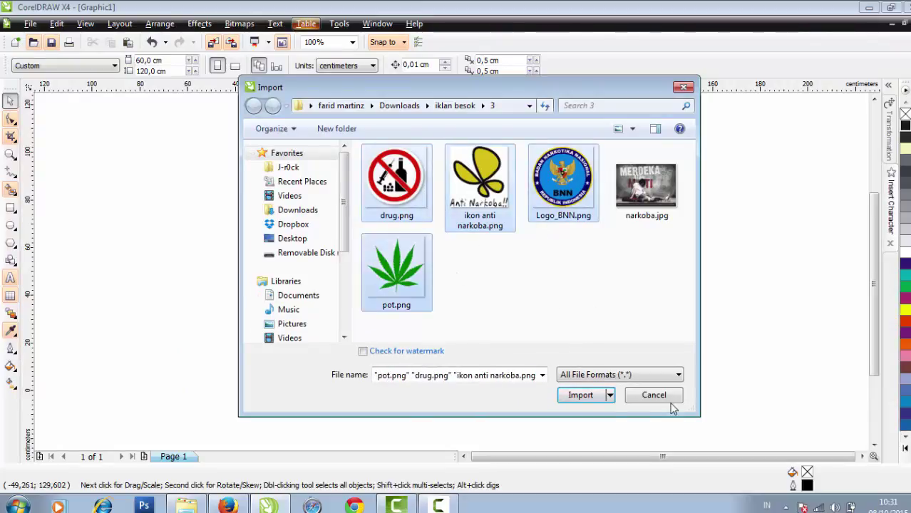
click(581, 396)
Place the four imported graphics one after another on the empty area beside the banner's left edge
click(220, 220)
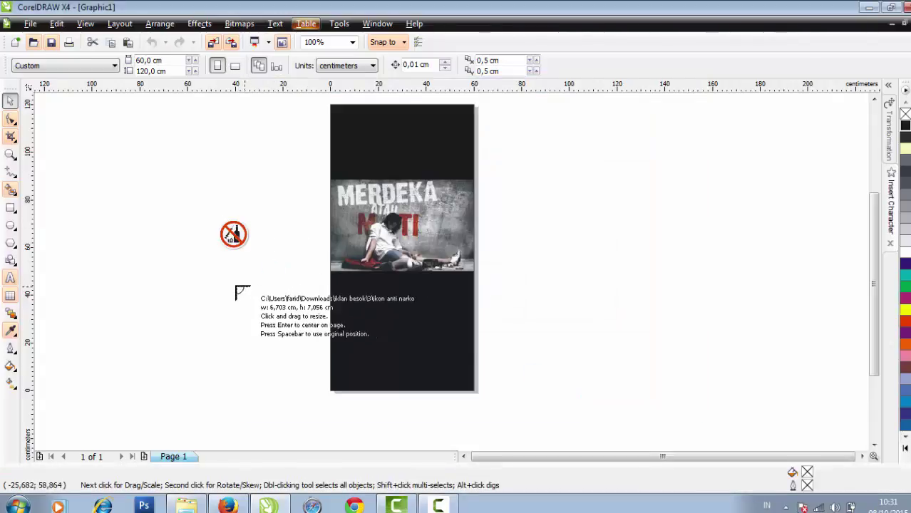
click(233, 274)
click(245, 333)
click(189, 315)
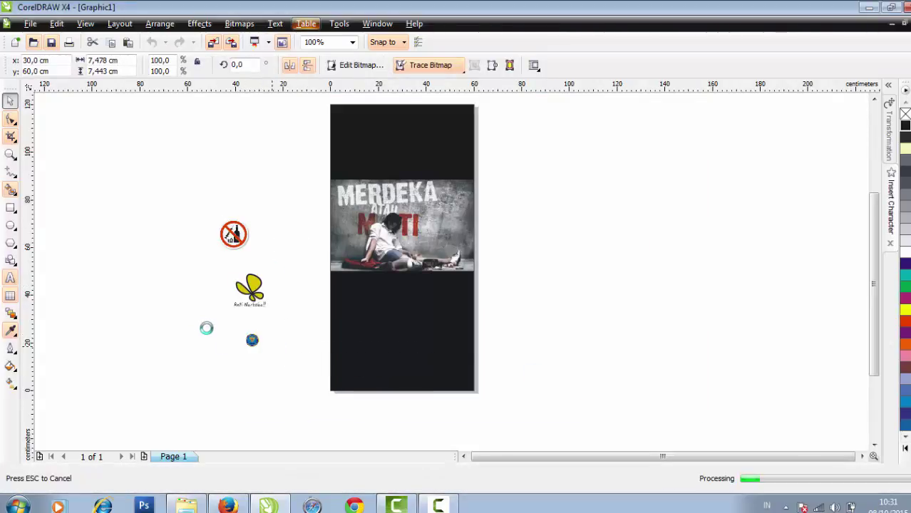
drag(214, 316, 197, 304)
Move the prohibition sign onto the lower black area and enlarge it to about 26 × 26 cm
click(243, 224)
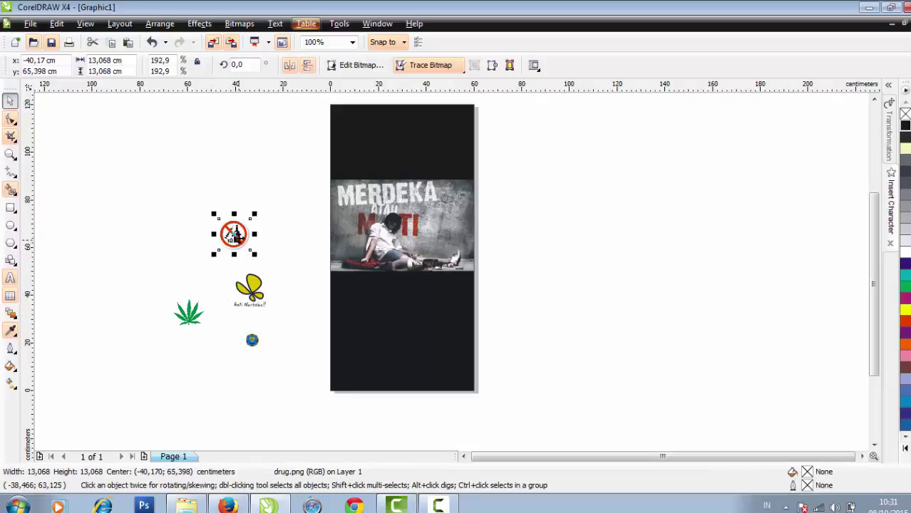
drag(243, 221, 410, 314)
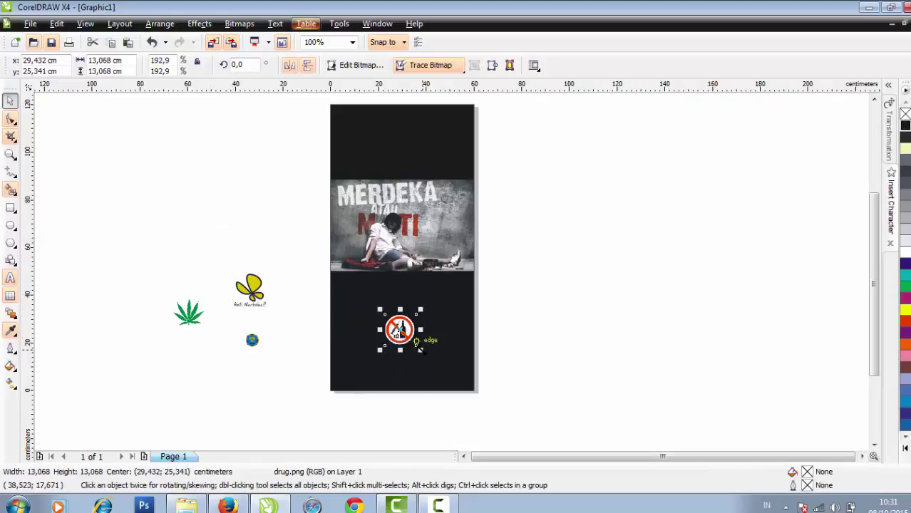
drag(416, 346, 452, 383)
click(513, 339)
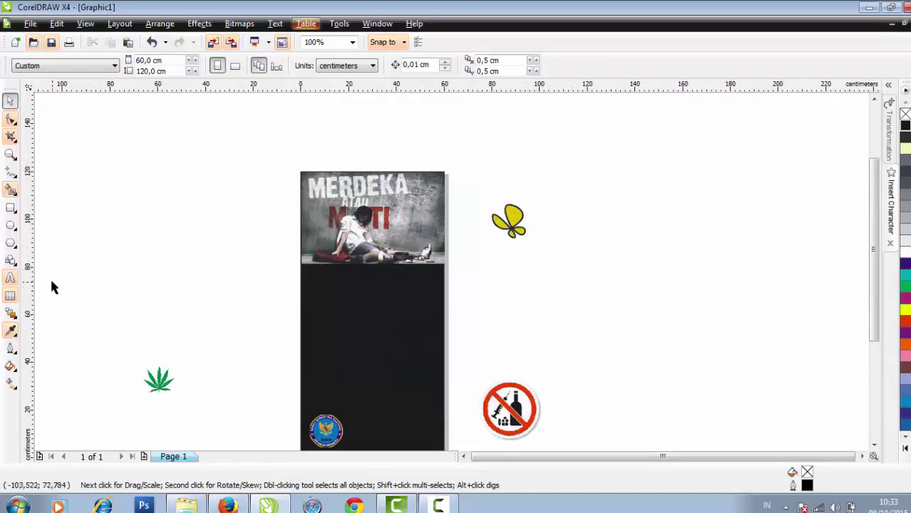
Start an artistic text with the letter "s" below the photo, enlarged to about 900 pt, and colour it white
key(F8)
click(322, 314)
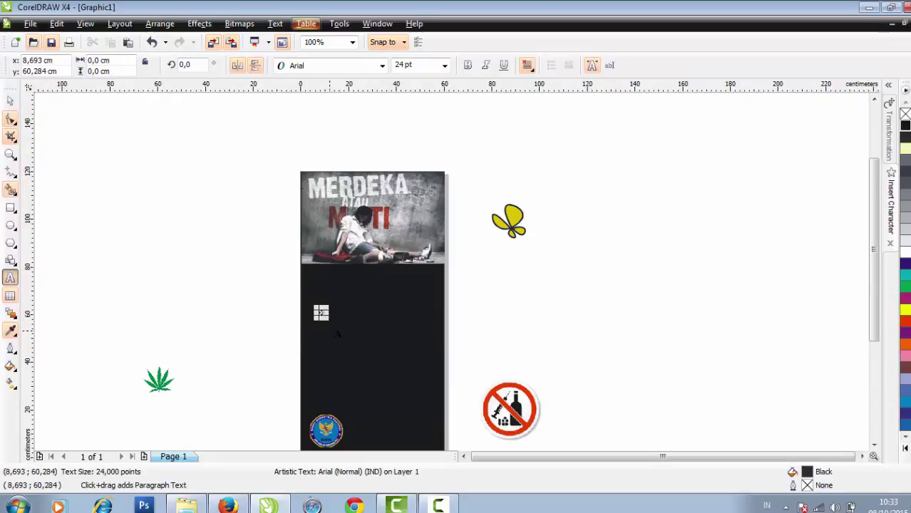
text(S)
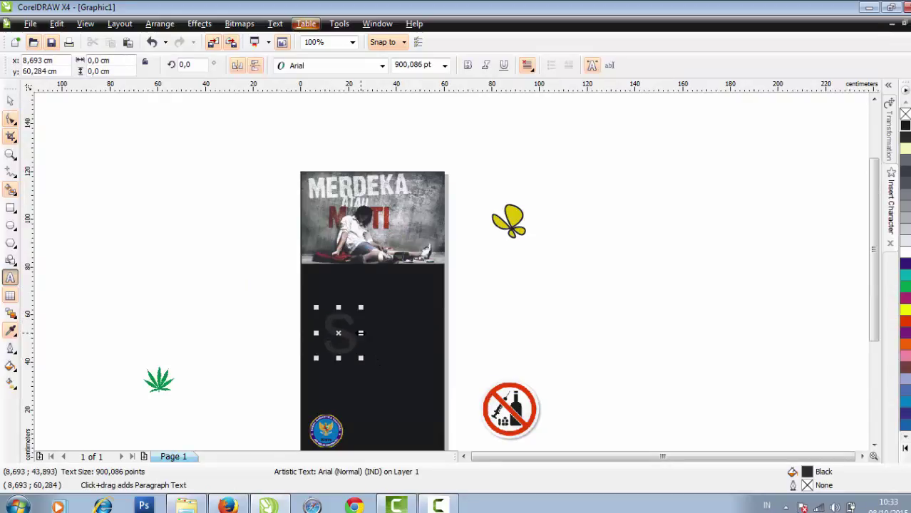
drag(360, 333, 321, 333)
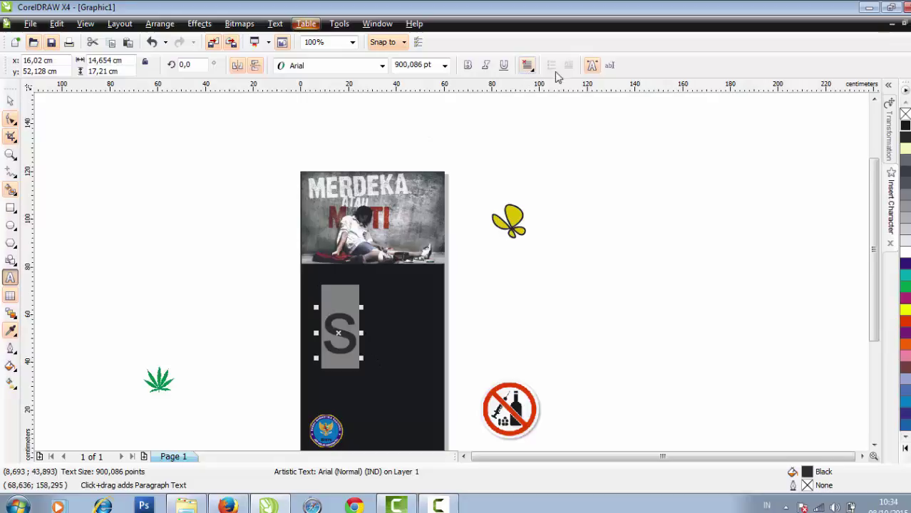
click(903, 254)
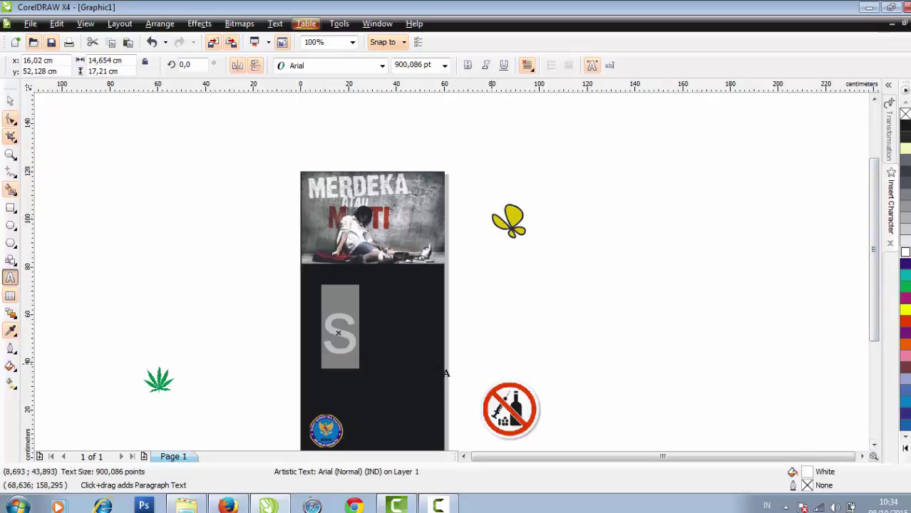
Complete the slogan on three lines as "say", "NO" and "To DRUGS"
click(353, 333)
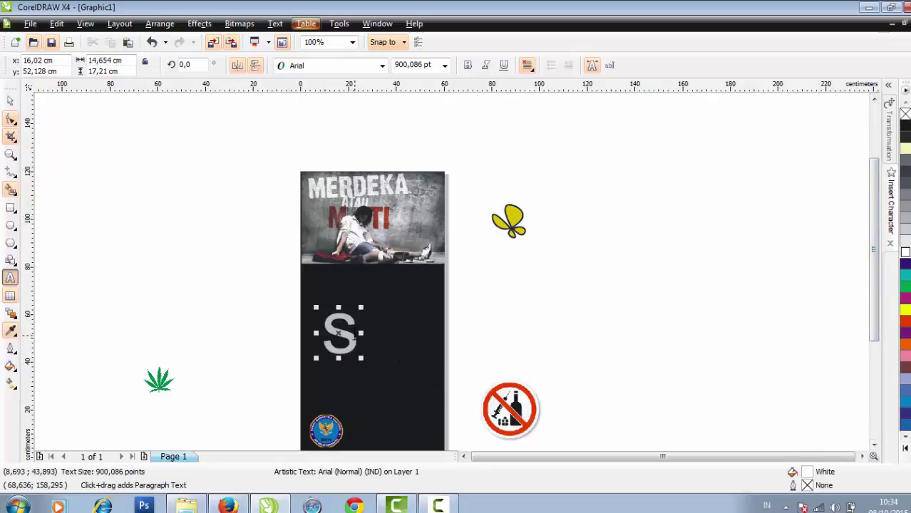
text(a)
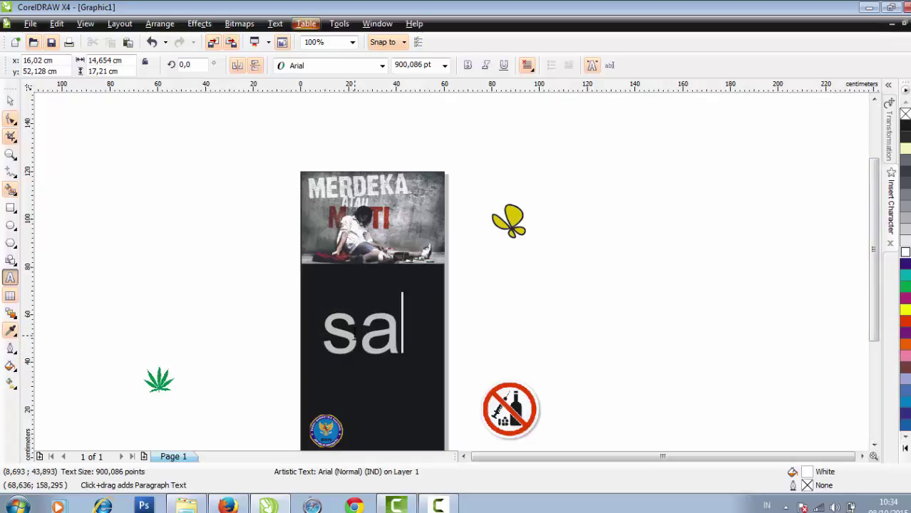
text(y )
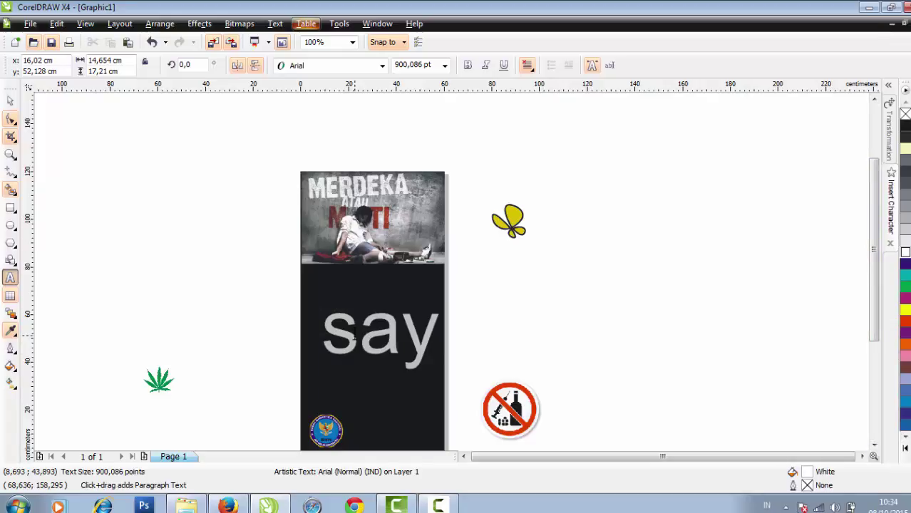
text(NO)
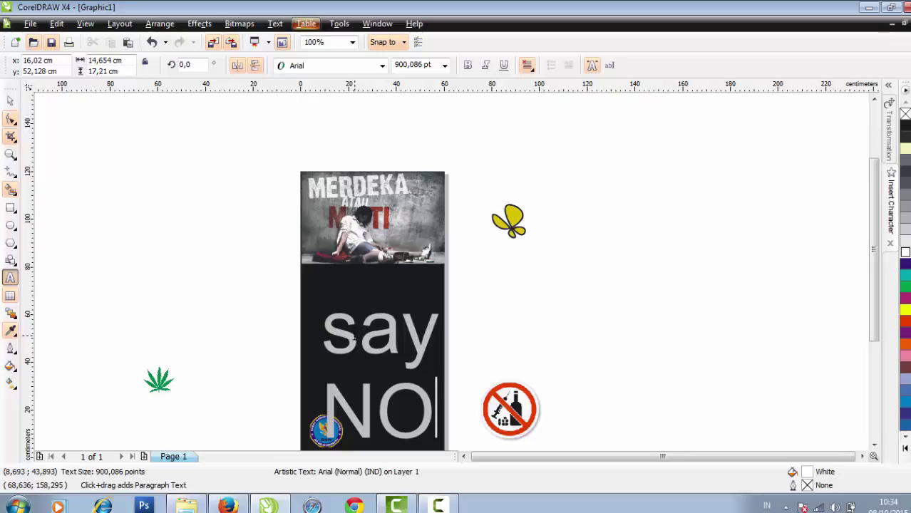
key(Return)
text(T)
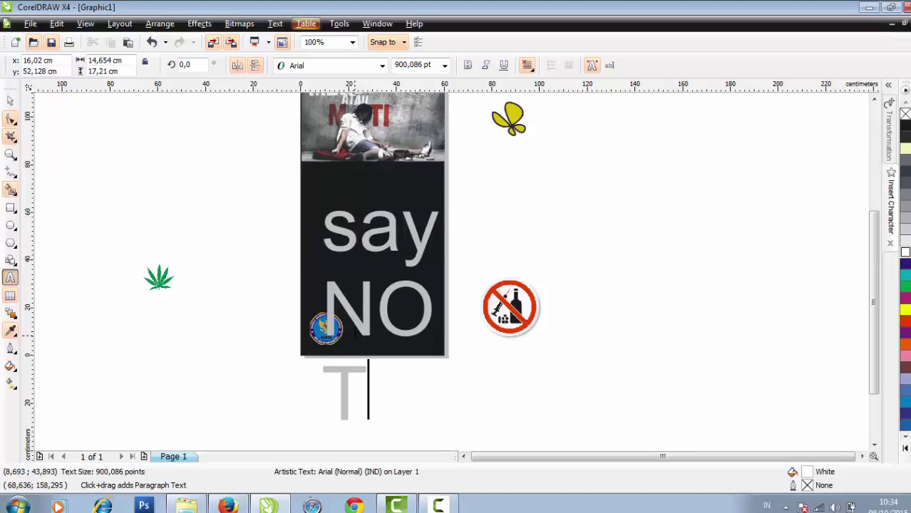
text(o)
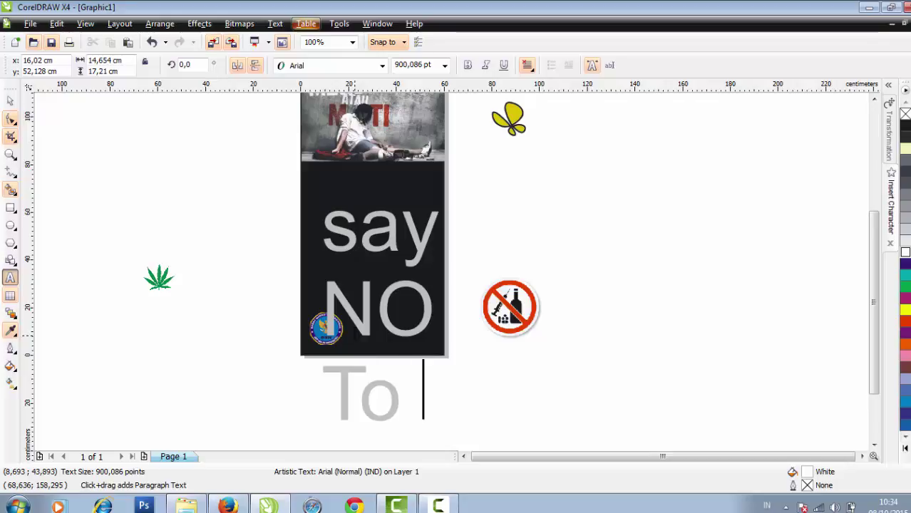
text( DR)
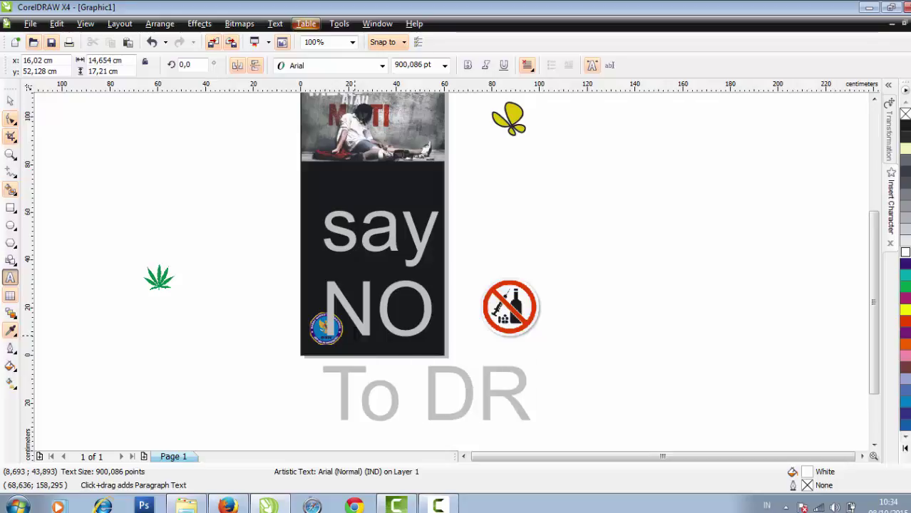
text(UGS)
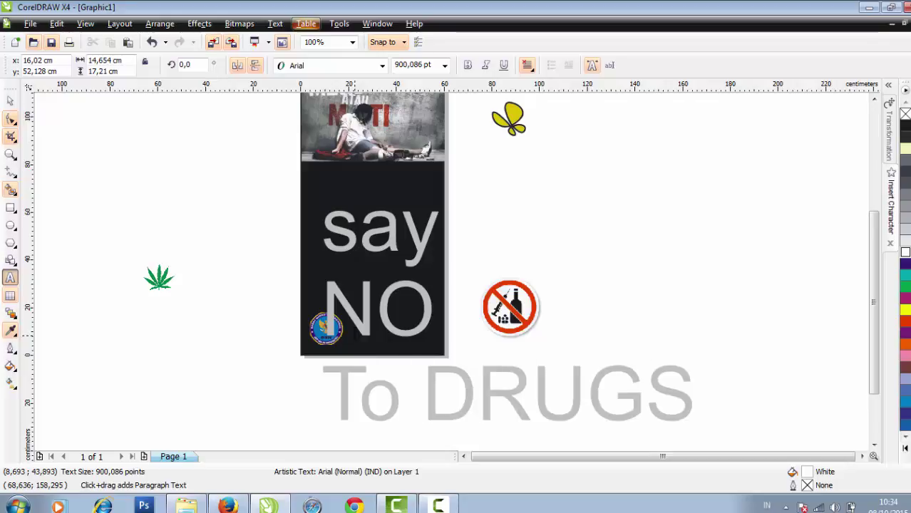
click(11, 101)
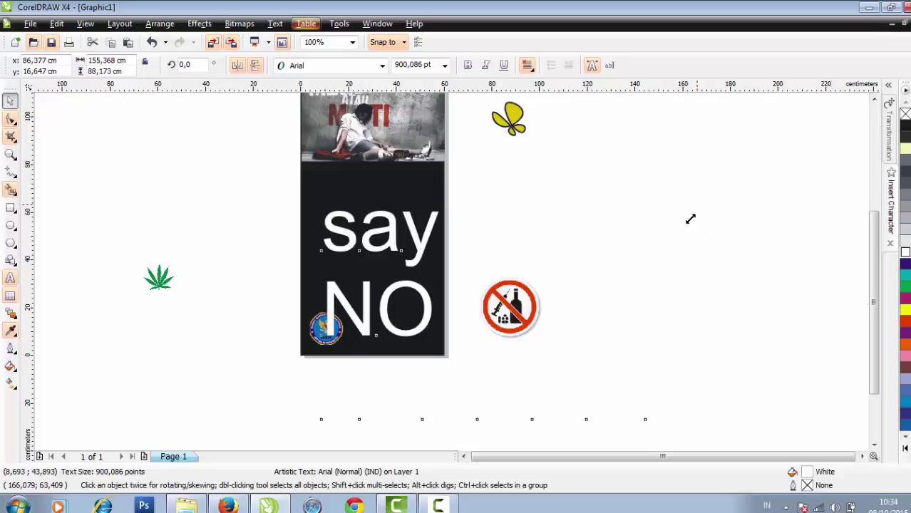
Shrink the slogan to about 311 pt (53.8 × 30.5 cm) and center it on the banner
drag(689, 219, 405, 333)
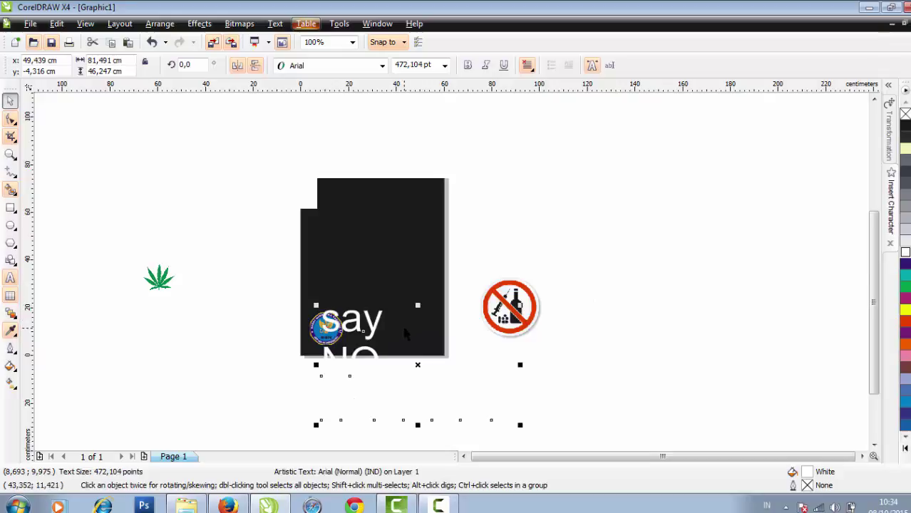
scroll(405, 333, down, 1)
drag(458, 292, 446, 221)
scroll(456, 213, up, 1)
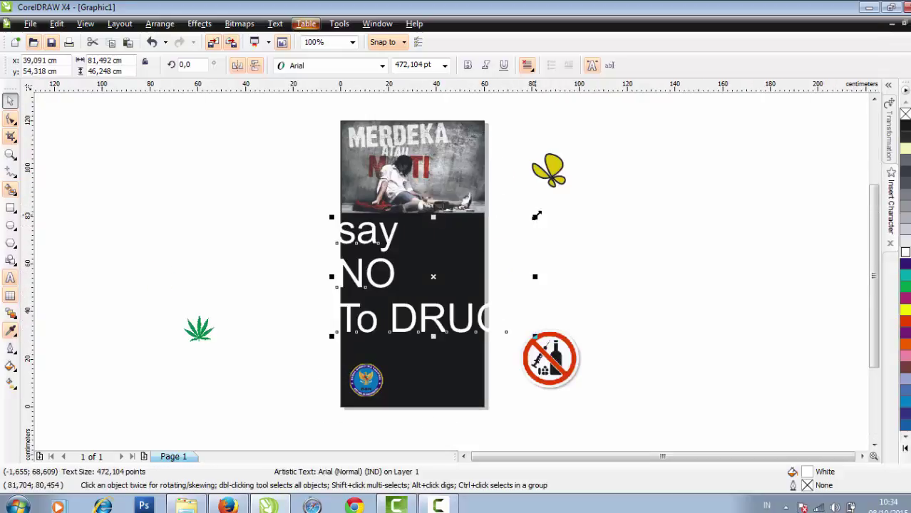
drag(535, 217, 490, 260)
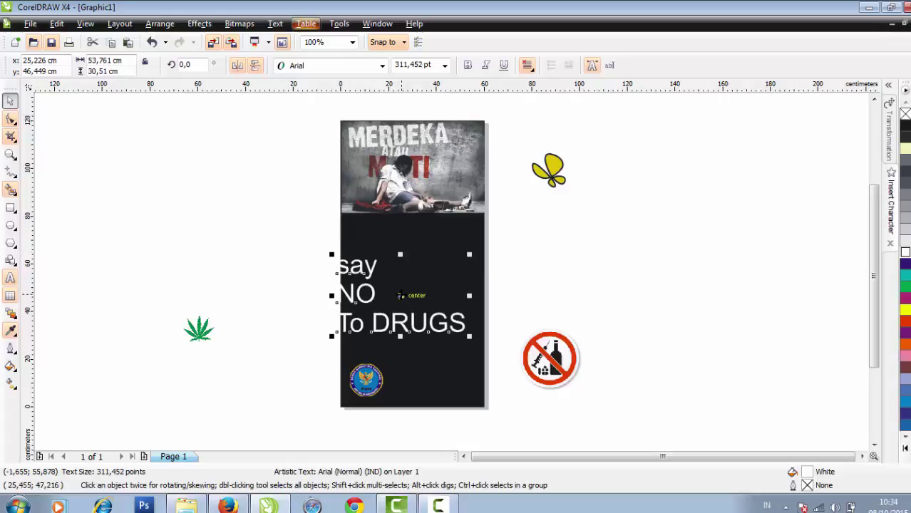
drag(400, 295, 411, 263)
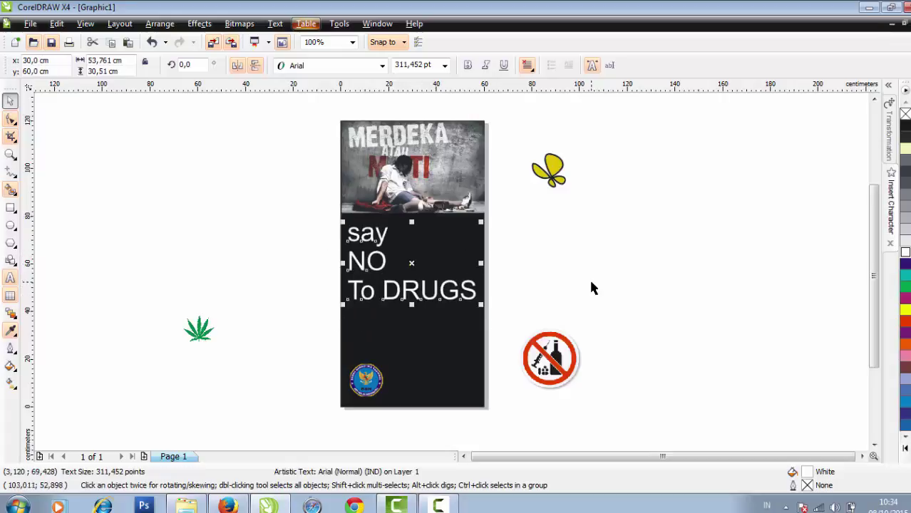
click(591, 287)
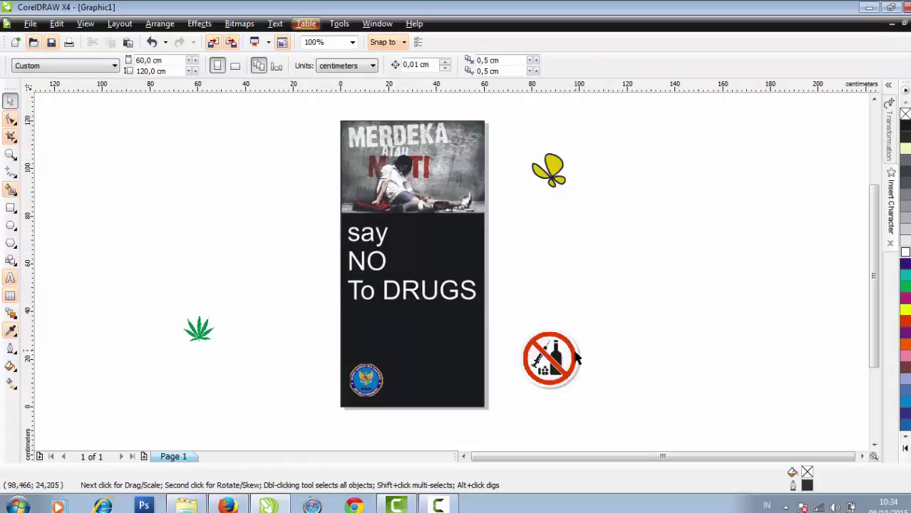
Move the prohibition sign onto the banner beside the words "say NO", just above "To DRUGS"
drag(574, 354, 438, 256)
click(578, 320)
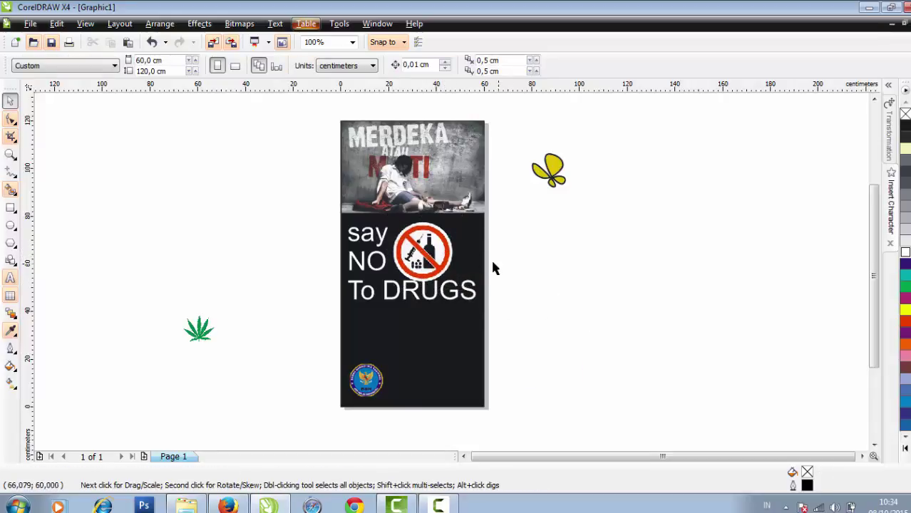
click(446, 262)
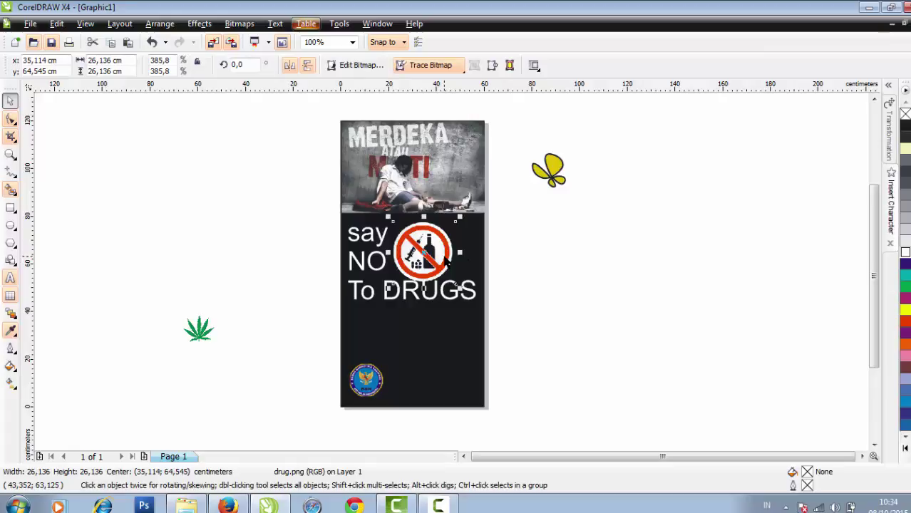
drag(445, 261, 445, 261)
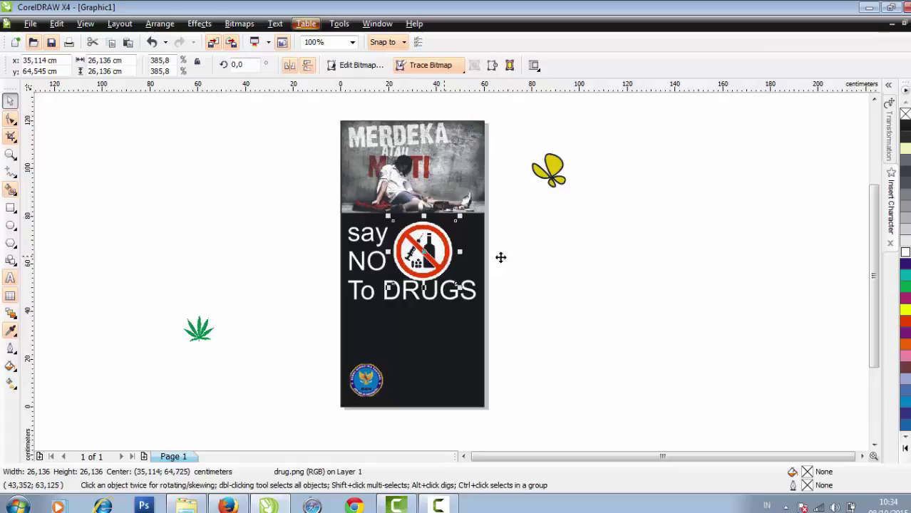
click(557, 289)
Move the photo off the banner to its right and shift the slogan and sign together to the banner's top
drag(428, 167, 575, 309)
drag(290, 199, 490, 312)
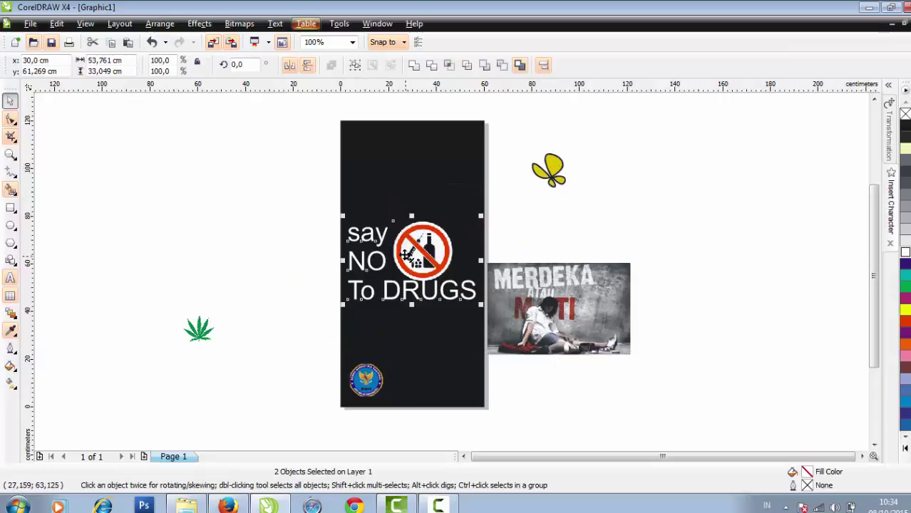
drag(407, 255, 452, 159)
click(513, 227)
click(546, 214)
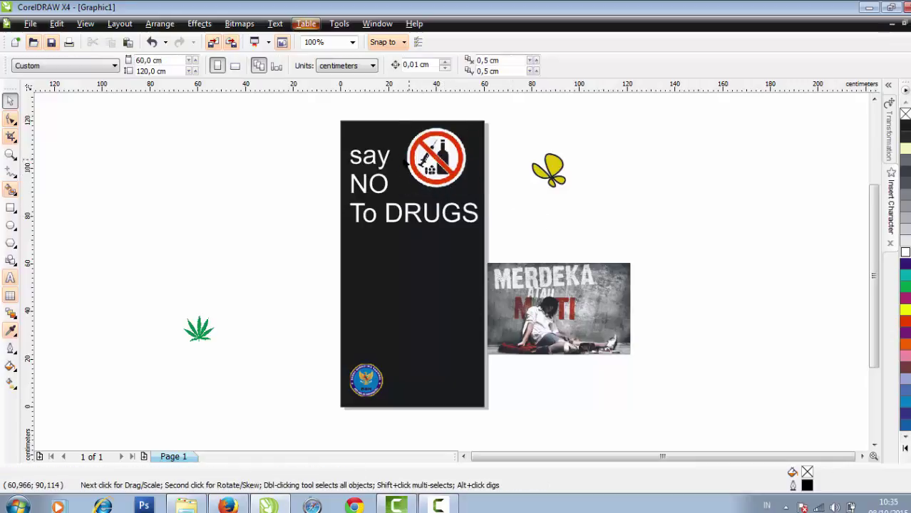
Shift the slogan slightly up on the banner and move the prohibition sign about 1 cm closer to the words "say NO"
drag(389, 165, 386, 150)
key(Escape)
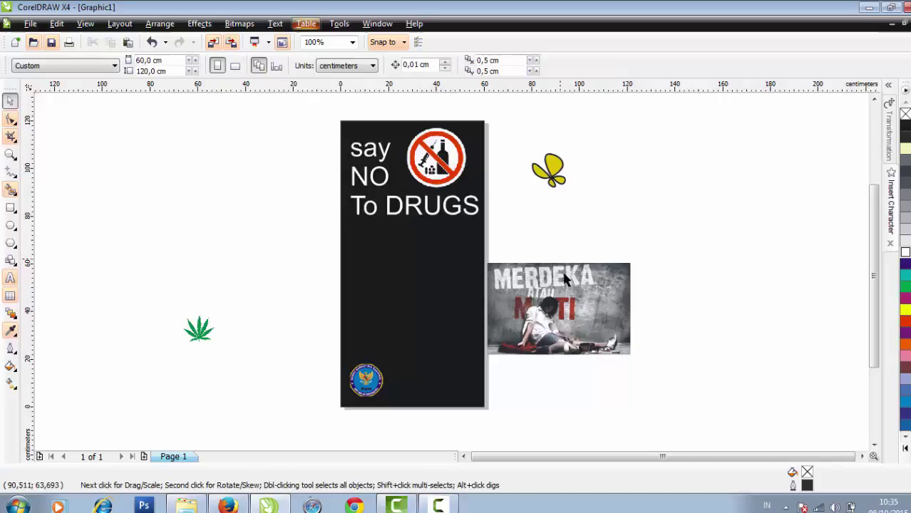
click(441, 174)
scroll(442, 175, up, 2)
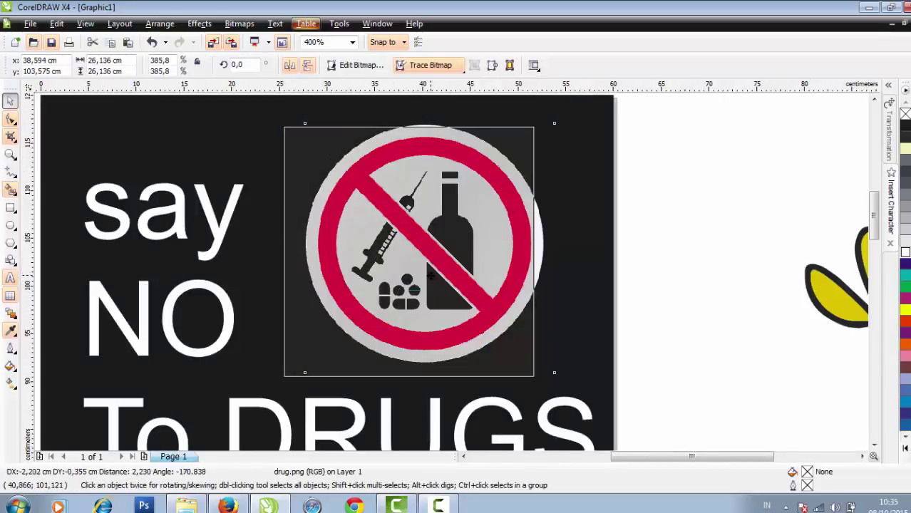
drag(431, 275, 431, 275)
scroll(431, 275, down, 1)
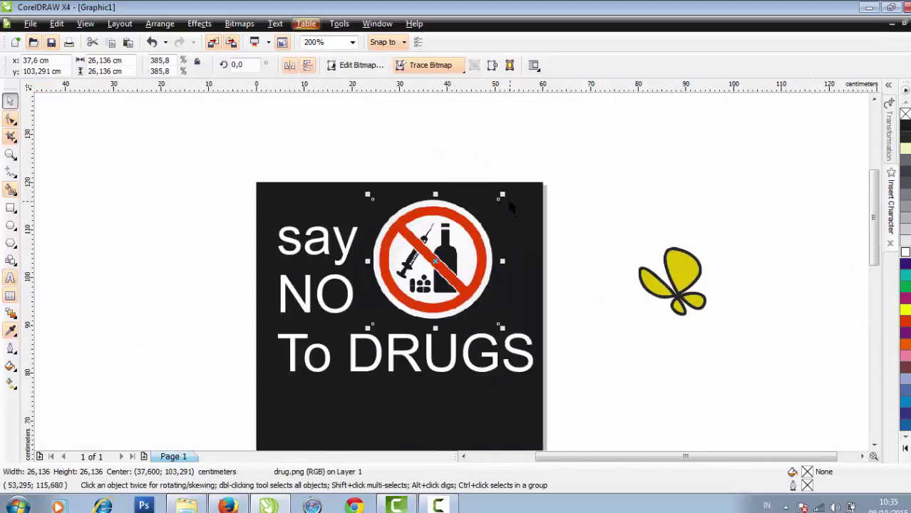
Enlarge the prohibition sign to about 27.3 × 27.3 cm and lower it slightly beside "say NO"
mouse_move(501, 194)
mouse_down()
mouse_move(532, 198)
mouse_move(508, 189)
mouse_up()
click(573, 230)
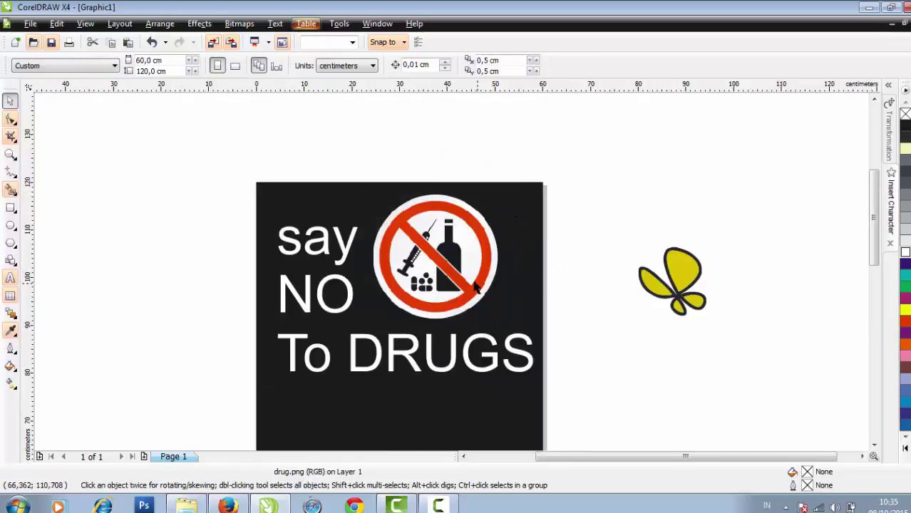
click(476, 285)
drag(481, 287, 482, 291)
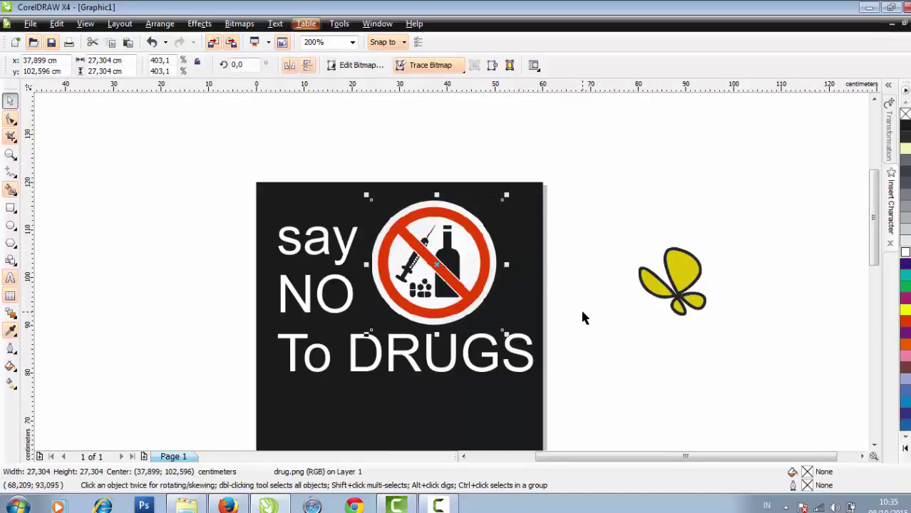
click(582, 317)
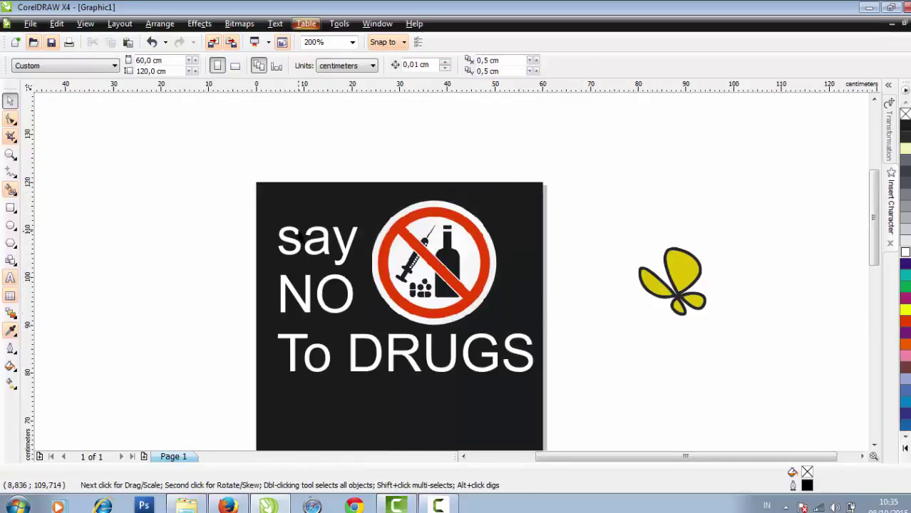
Give the slogan mixed bold fonts, with Belwe Bd BT for "say" and Arial MT Black for "DRUGS", and shift it slightly up and left
click(299, 237)
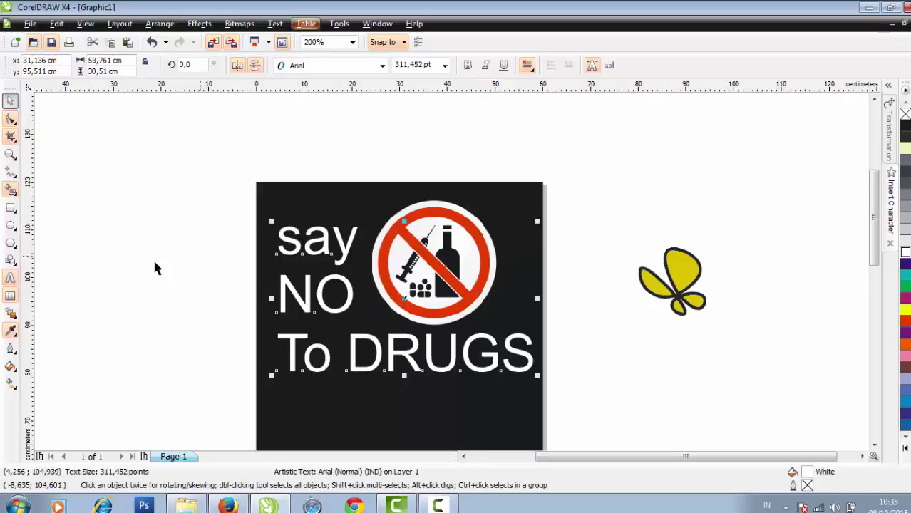
click(10, 278)
key(ctrl+space)
key(Escape)
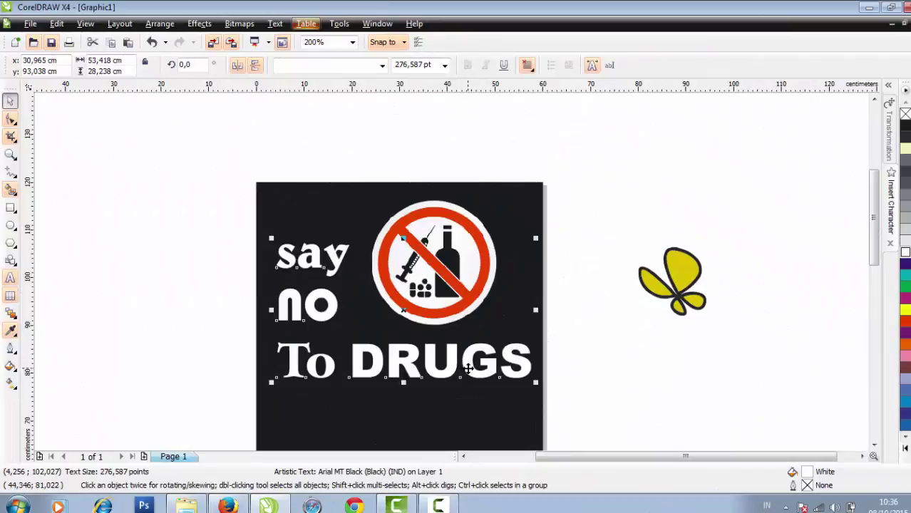
mouse_move(469, 360)
mouse_down()
mouse_move(463, 326)
mouse_move(462, 356)
mouse_up()
key(Tab)
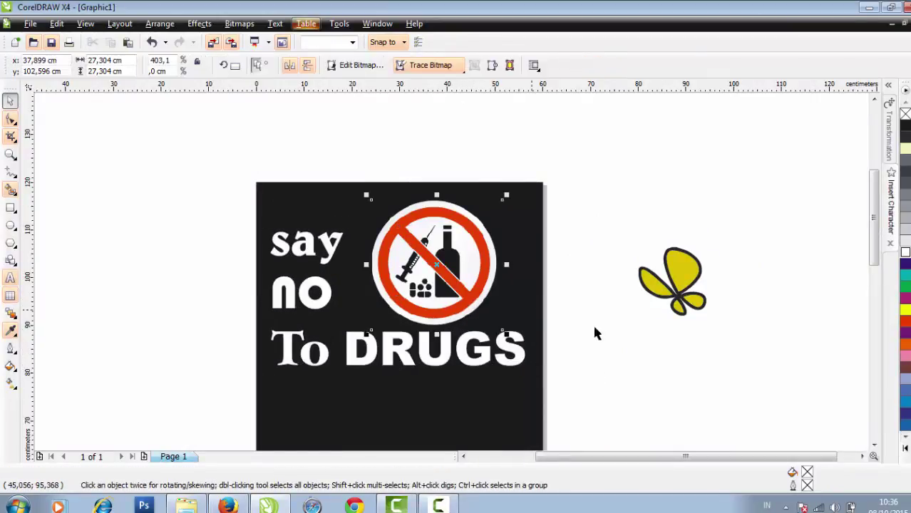
click(605, 332)
Set the font size of the word "say" in the slogan to 350 pt
drag(310, 249, 343, 243)
click(10, 278)
click(411, 64)
text(300)
key(Return)
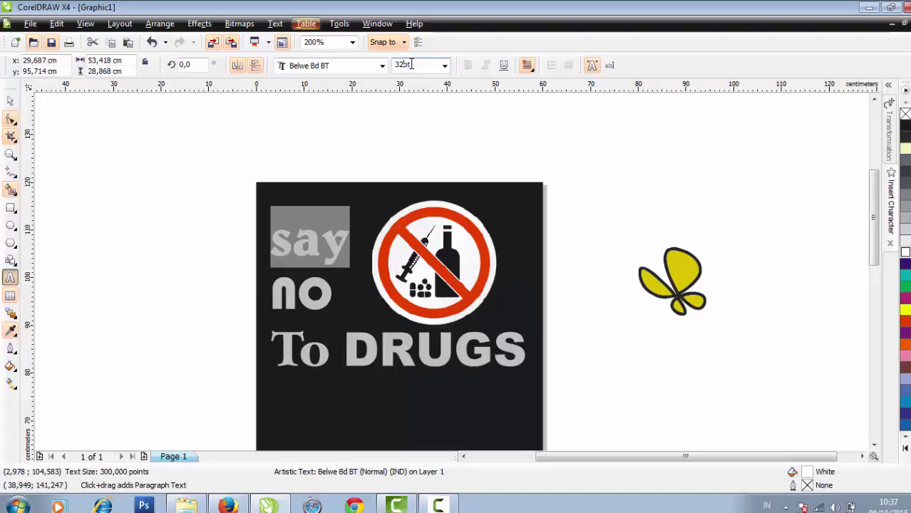
key(Return)
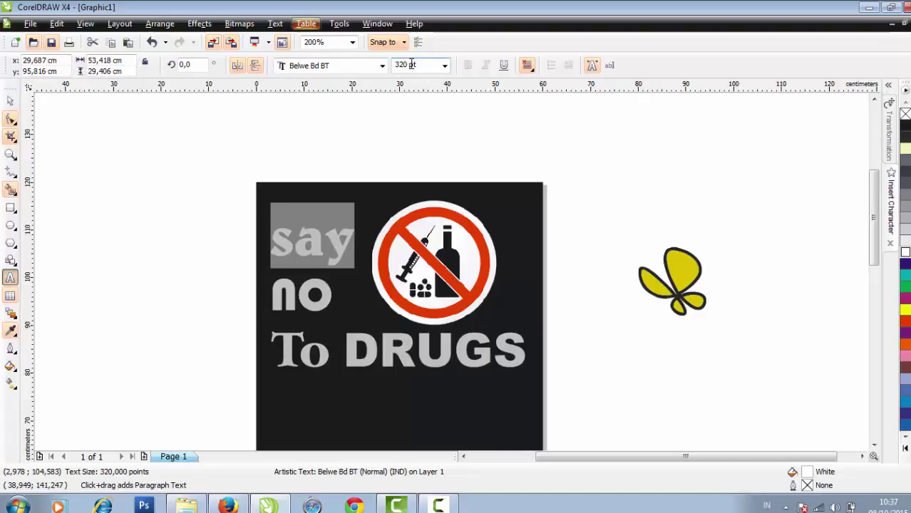
key(Delete)
key(ctrl+z)
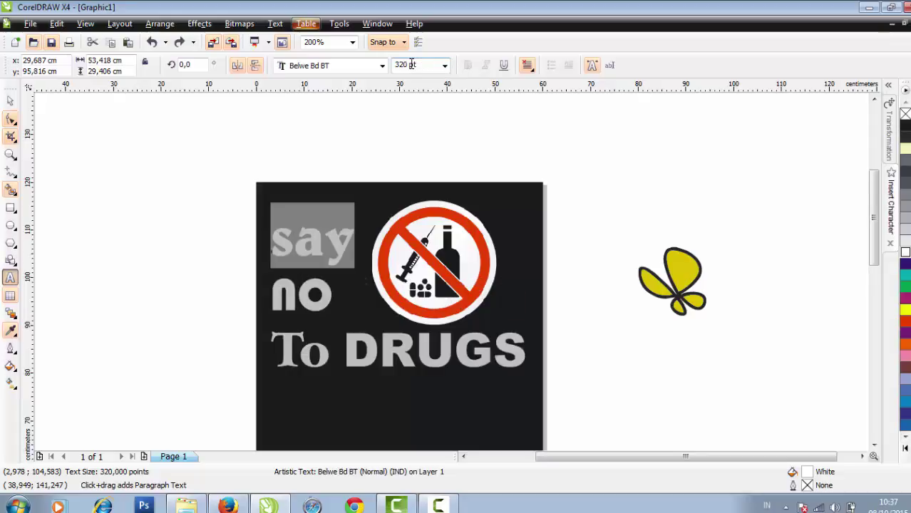
key(BackSpace)
key(BackSpace)
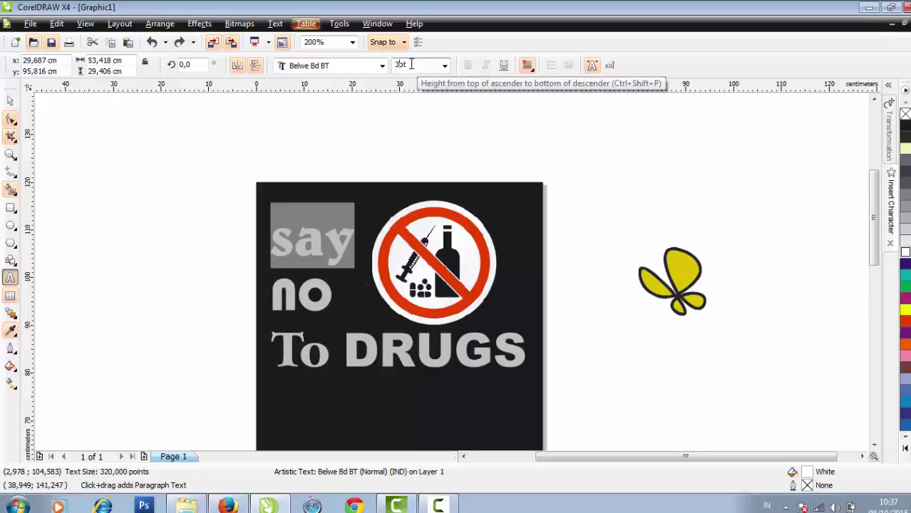
key(Return)
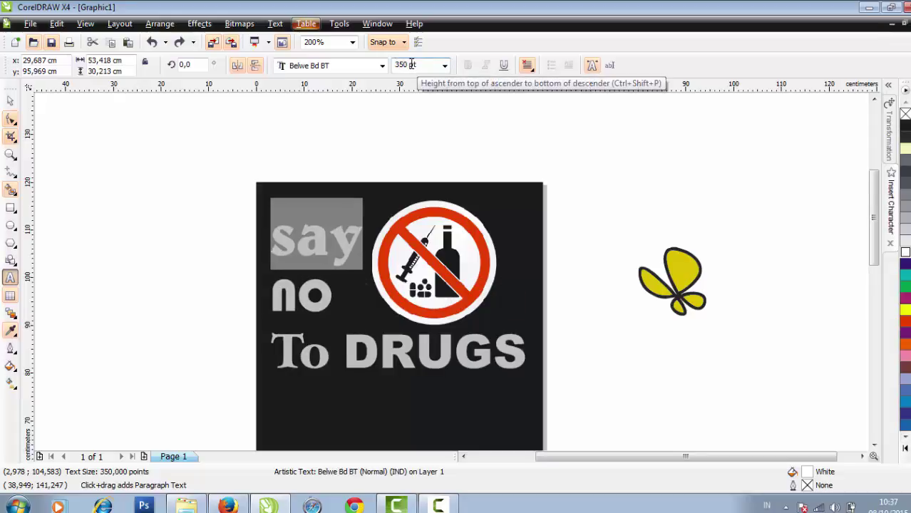
click(11, 104)
click(99, 152)
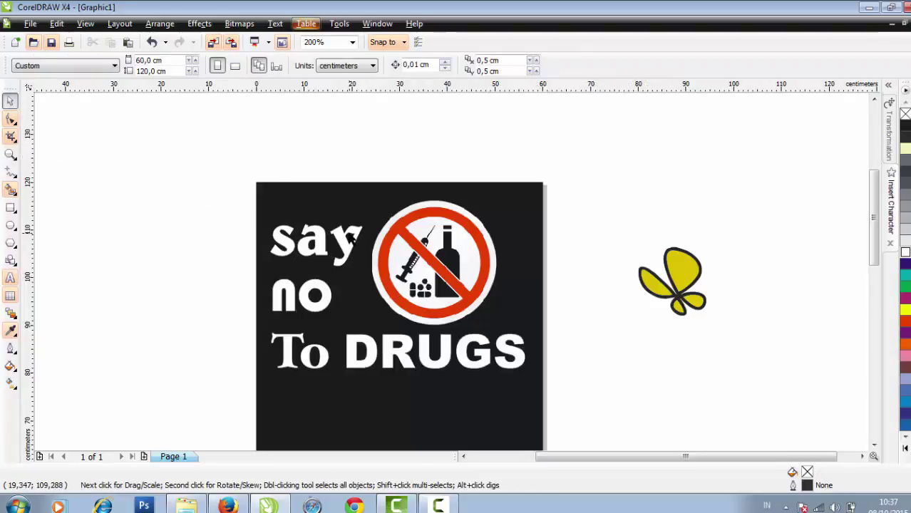
click(351, 239)
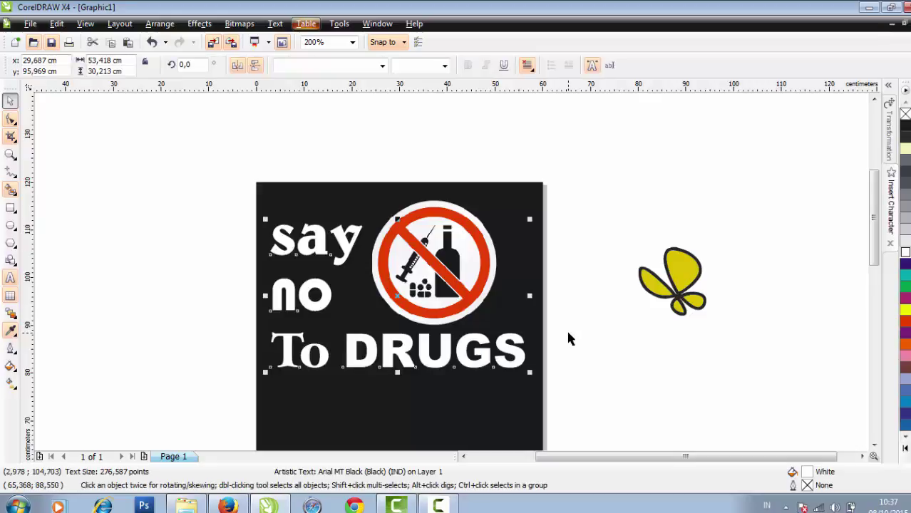
click(550, 360)
Move the photo farther from the banner and place the cannabis leaf over the prohibition sign at about 28.6 × 30.5 cm
scroll(599, 349, down, 1)
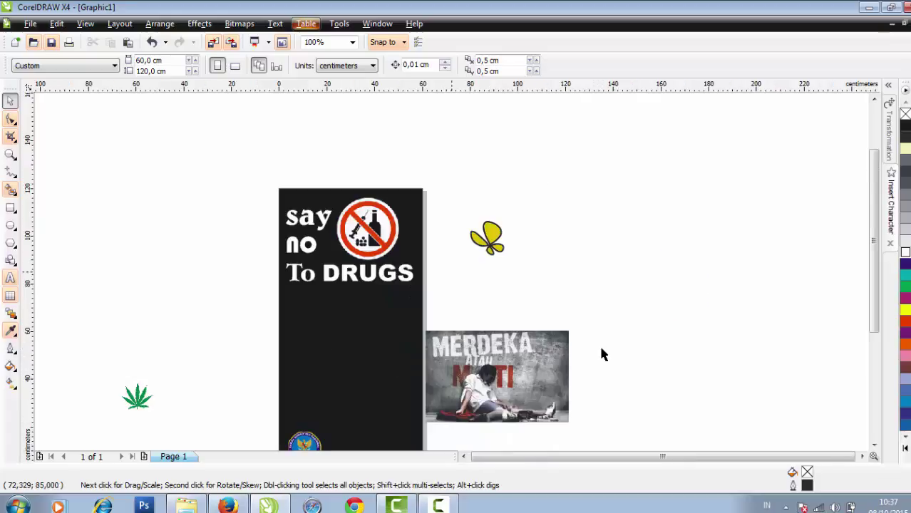
click(468, 351)
drag(468, 351, 539, 286)
drag(141, 404, 377, 384)
drag(357, 355, 378, 242)
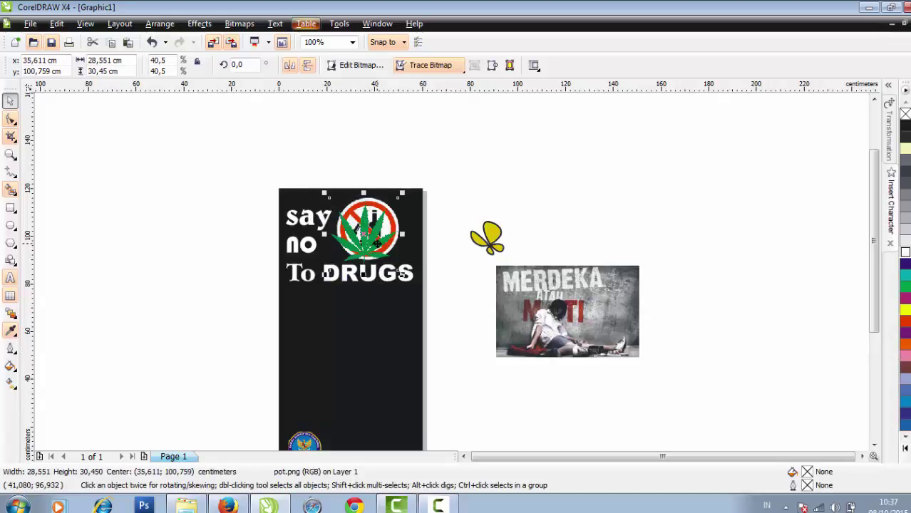
Shrink the cannabis leaf to about 19.6 × 20.9 cm over the prohibition sign's lower-right edge
scroll(377, 242, up, 2)
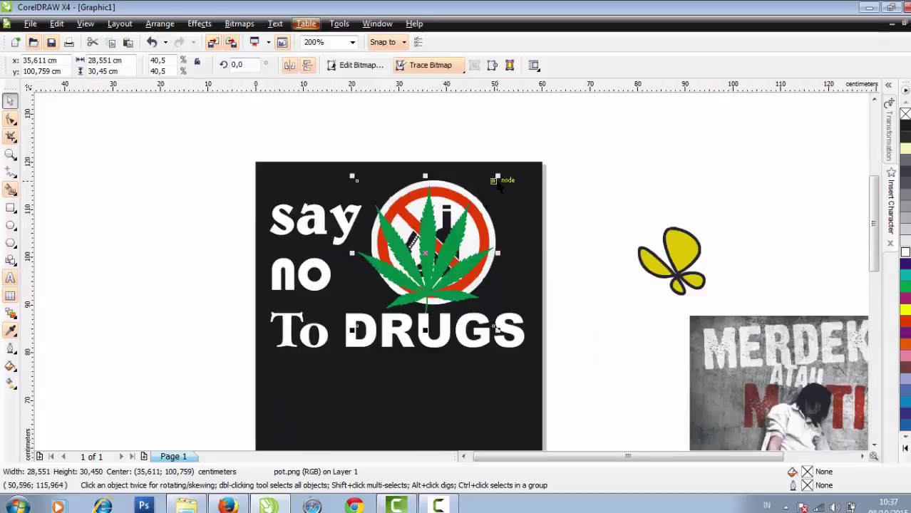
drag(496, 178, 449, 228)
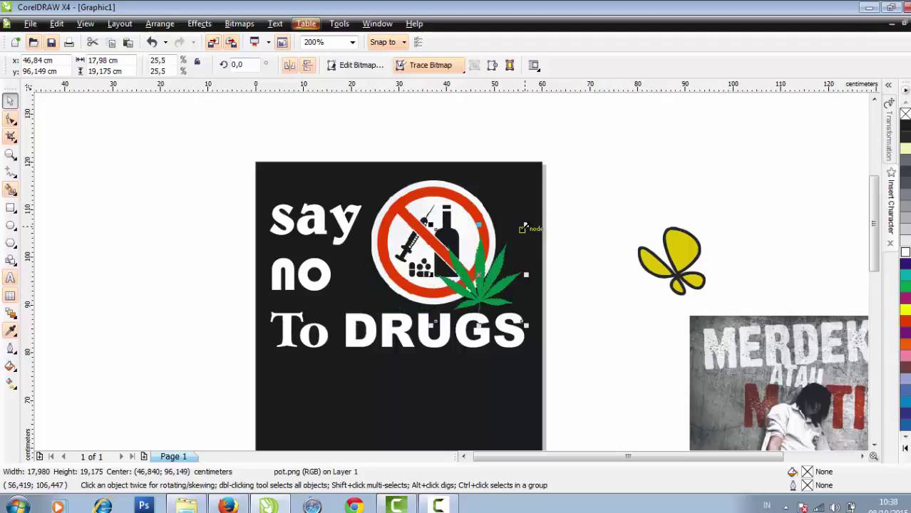
drag(524, 225, 536, 219)
click(583, 248)
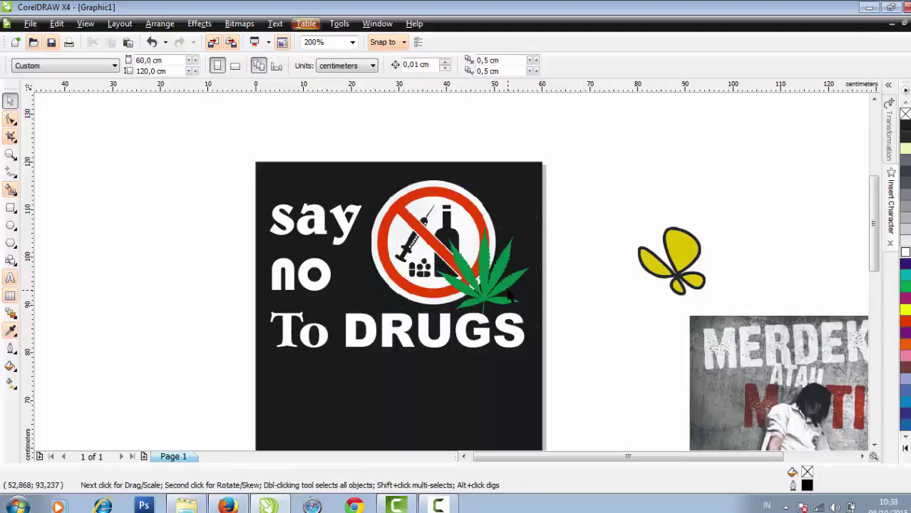
Nudge the cannabis leaf slightly down toward the word "DRUGS"
click(508, 291)
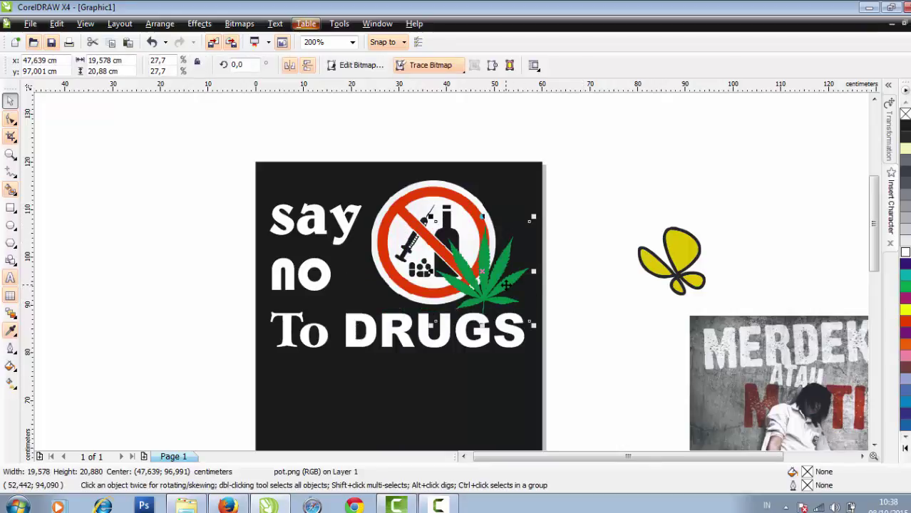
key(Down)
key(Down)
key(Down)
key(Down)
key(Down)
key(Down)
key(Down)
key(Down)
key(Down)
key(Down)
key(Down)
key(Down)
key(Down)
key(Down)
key(Down)
key(Down)
key(Down)
key(Down)
key(Down)
key(Down)
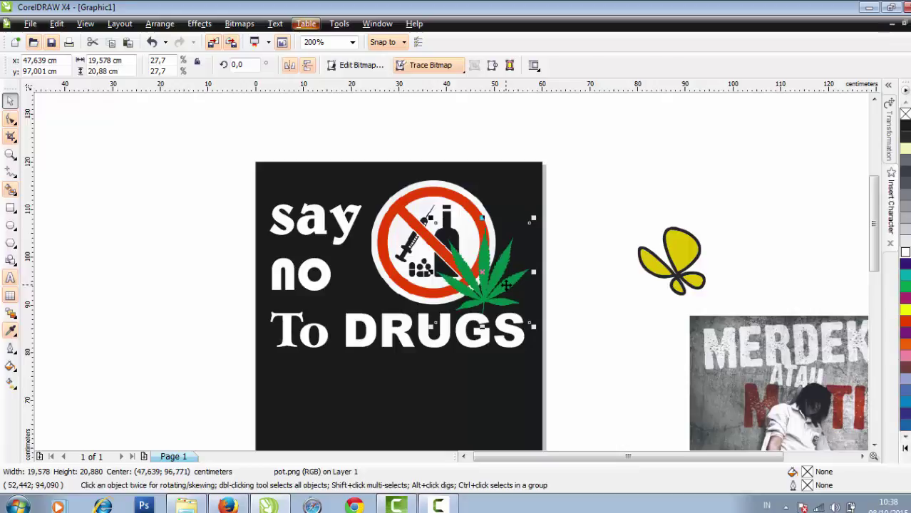
click(561, 292)
Place the photo across the full width of the banner, directly below "To DRUGS"
key(F3)
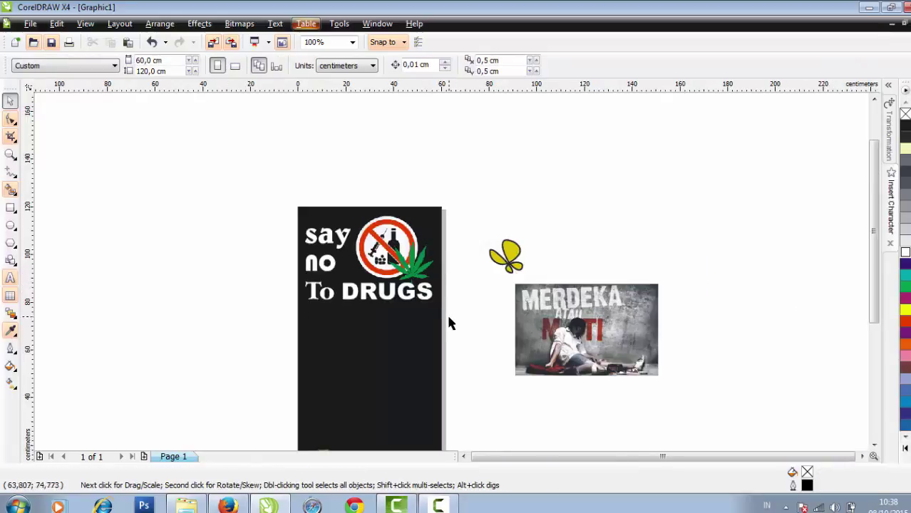
key(F3)
scroll(452, 285, up, 1)
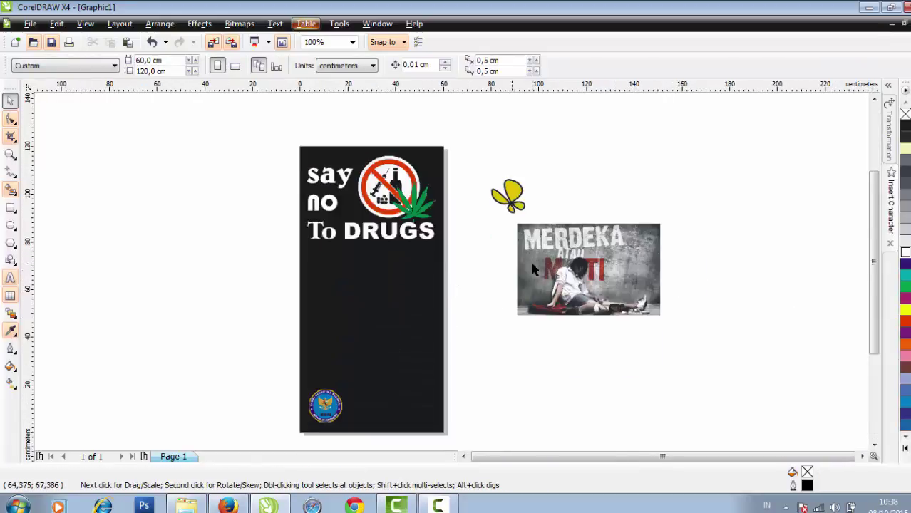
drag(562, 264, 344, 279)
scroll(370, 274, up, 2)
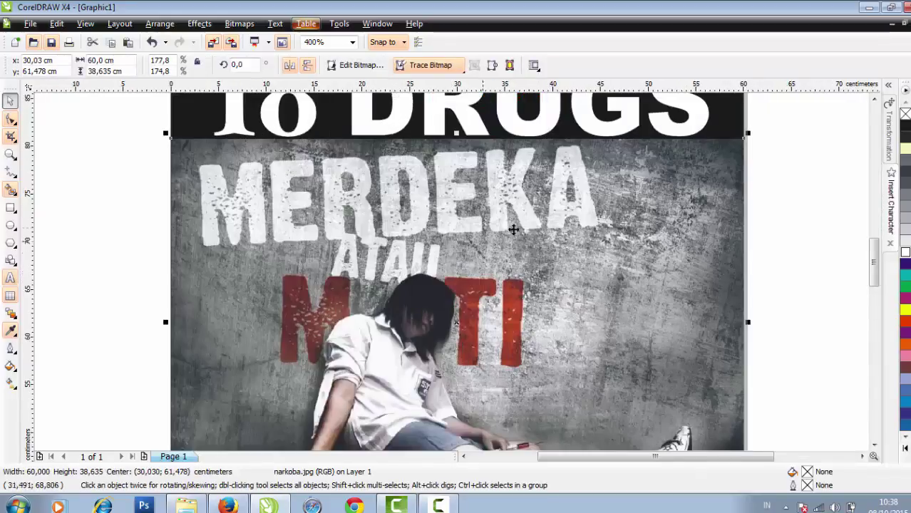
scroll(534, 224, down, 1)
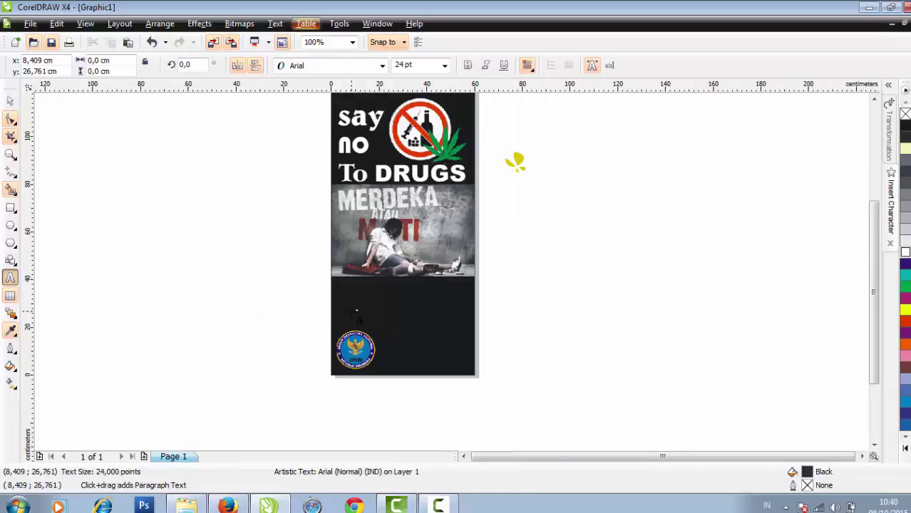
Add a text of about 298 pt near the logo, reading "Konsumsi Narkoba" and "Pasti Sengsara" on two lines
click(356, 310)
text(III)
drag(363, 315, 417, 344)
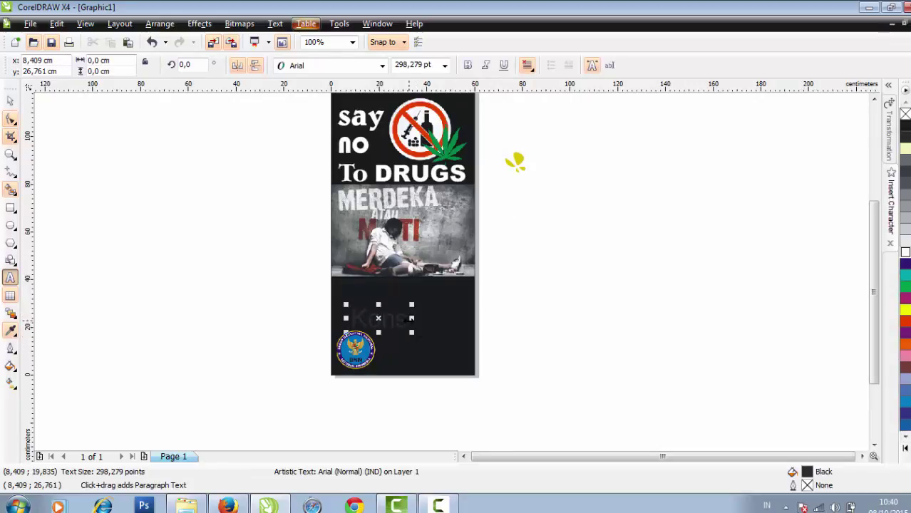
text(umsi Nal)
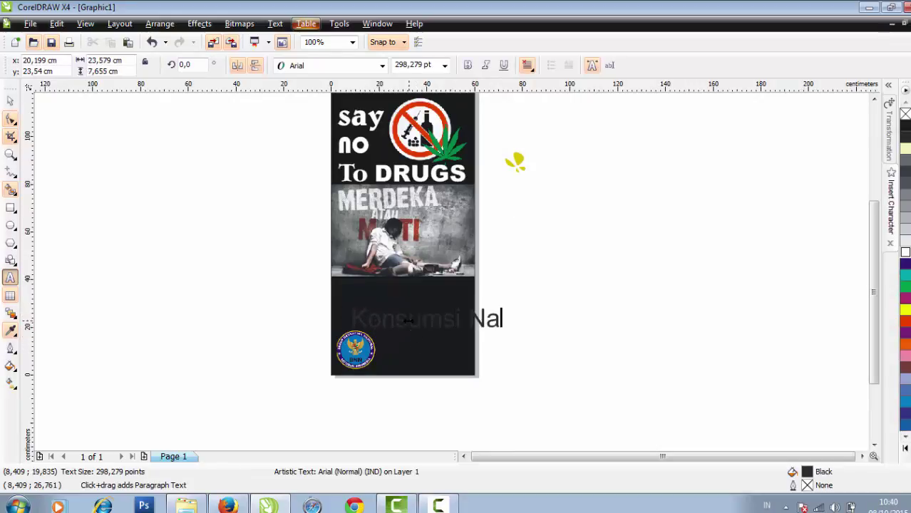
key(BackSpace)
text(rkoba)
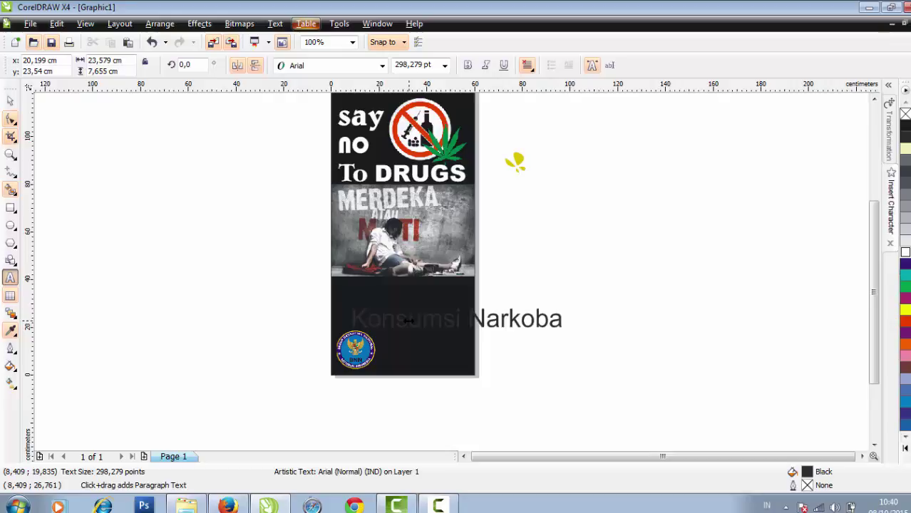
key(Return)
text(Pasti Sengsara)
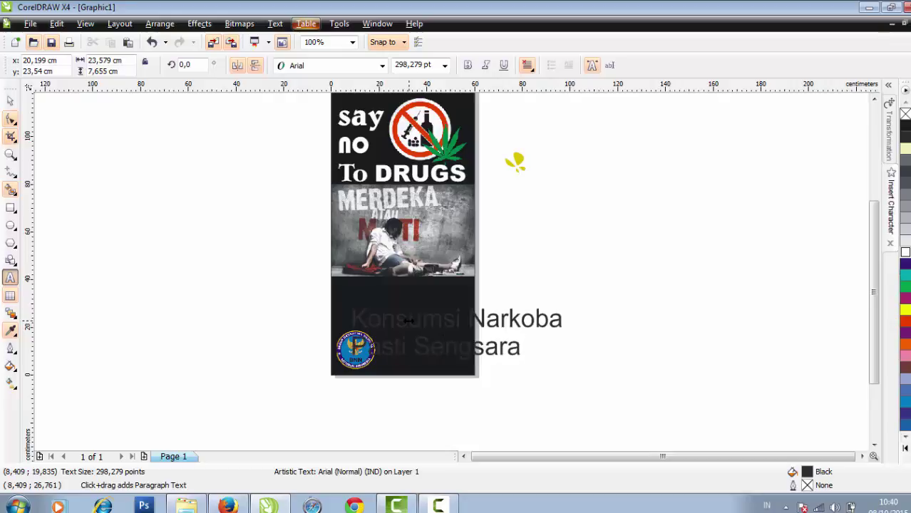
Center-align the two lines "Konsumsi Narkoba" and "Pasti Sengsara" and fill them with white
drag(520, 347, 349, 313)
click(527, 65)
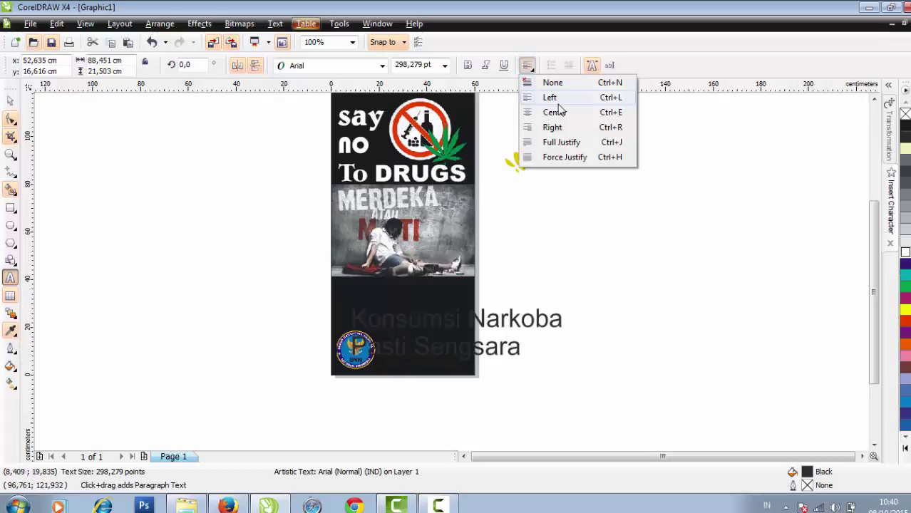
click(556, 112)
click(11, 100)
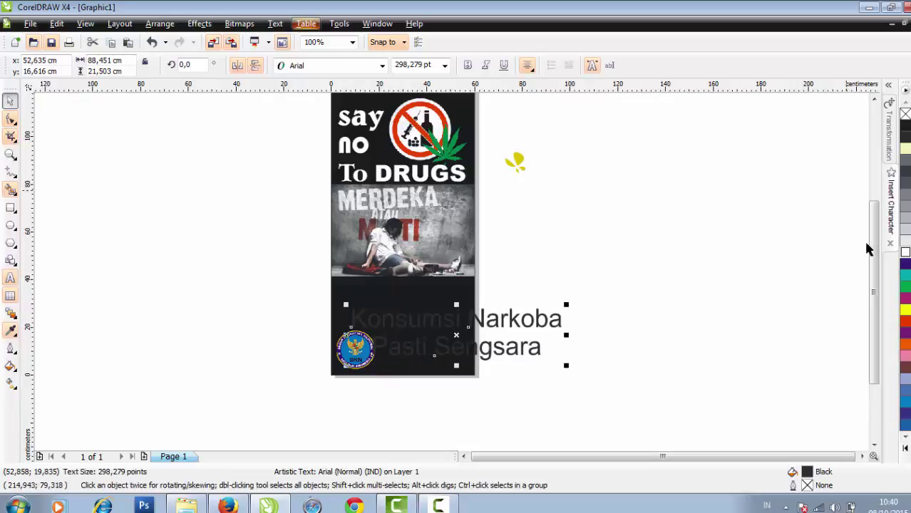
click(905, 251)
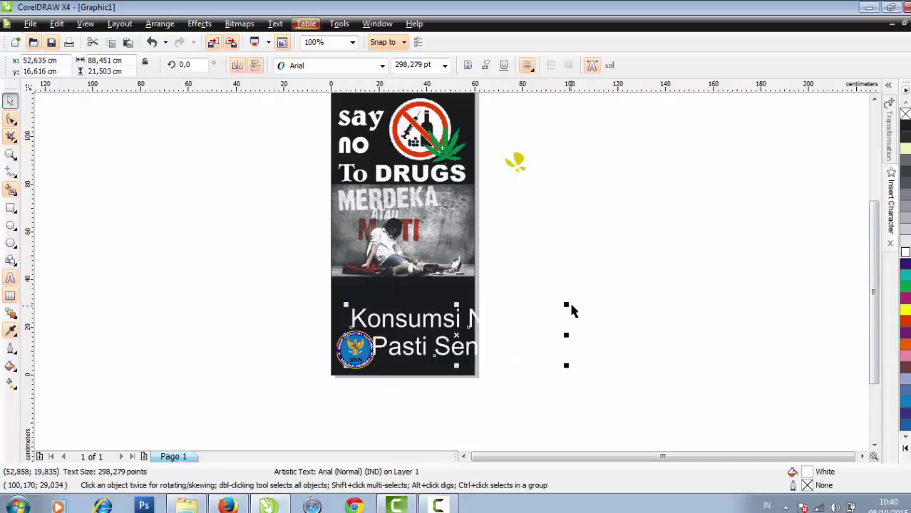
Shrink the "Konsumsi Narkoba Pasti Sengsara" text to about 172.5 pt (51.2 × 12.4 cm) and place it between the photo and the logo
drag(567, 308, 536, 314)
drag(427, 342, 415, 308)
mouse_move(497, 284)
mouse_down()
mouse_move(484, 290)
mouse_move(499, 277)
mouse_up()
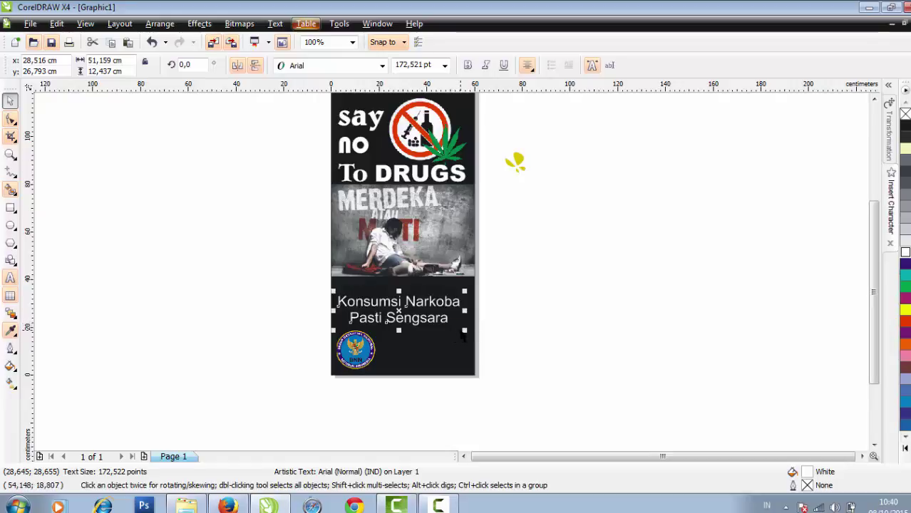
Enlarge the "Konsumsi Narkoba Pasti Sengsara" text to about 187 pt and place it just below the photo
drag(464, 331, 475, 334)
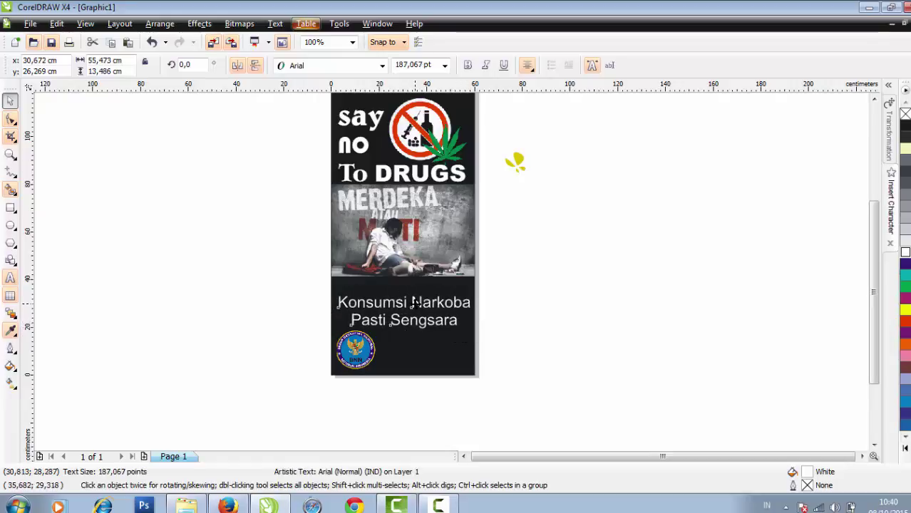
drag(415, 303, 413, 292)
click(525, 322)
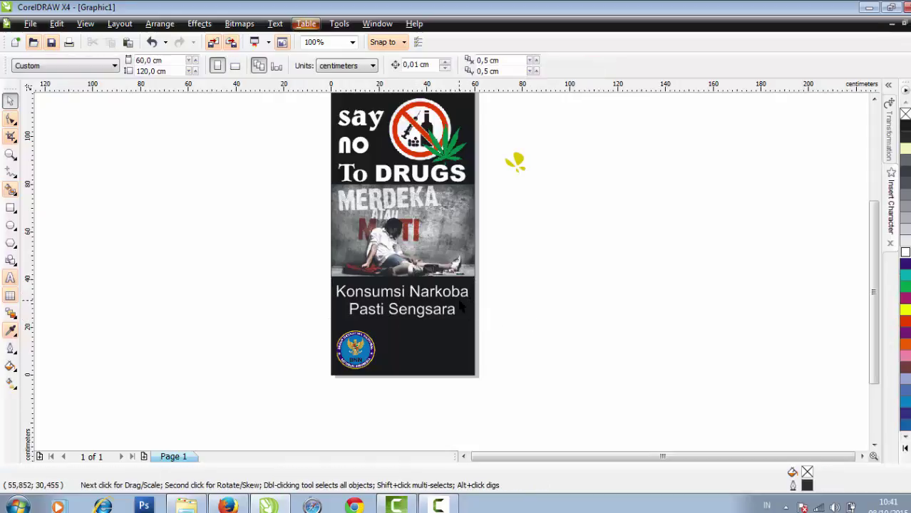
scroll(461, 307, up, 1)
click(452, 268)
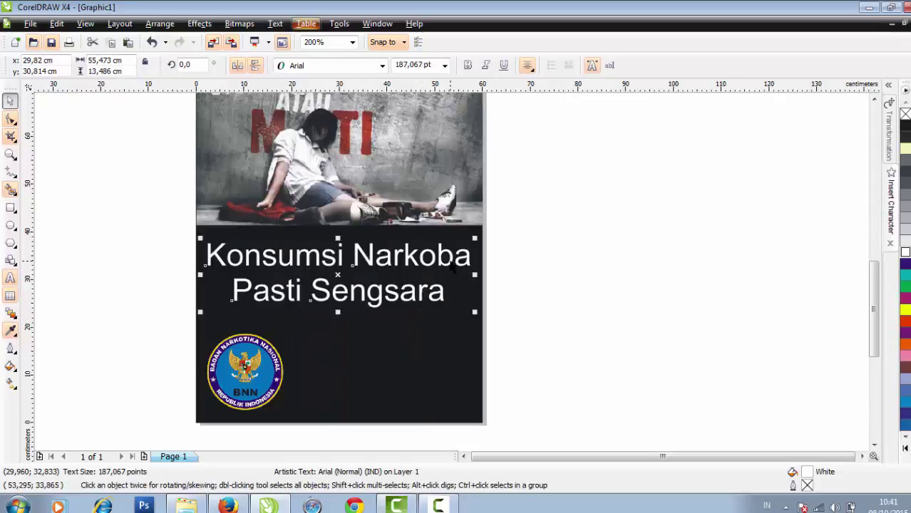
scroll(454, 267, down, 1)
click(502, 260)
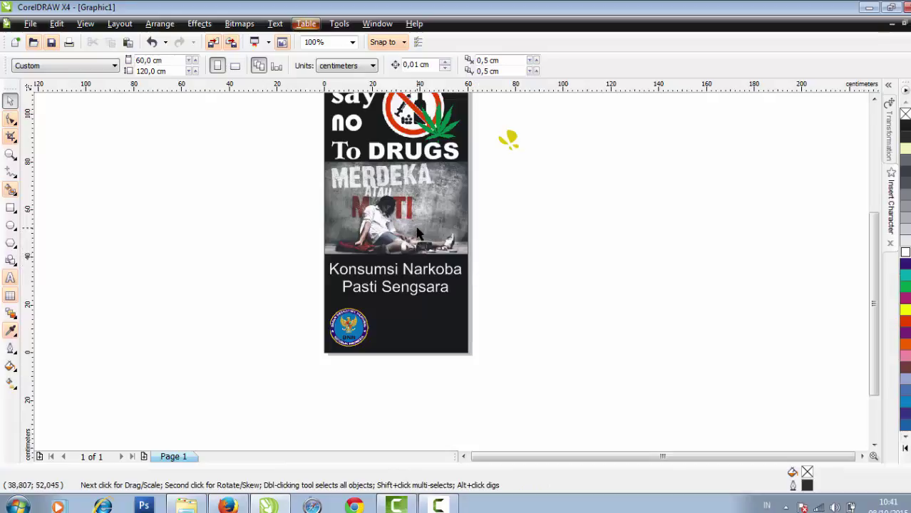
scroll(403, 291, up, 1)
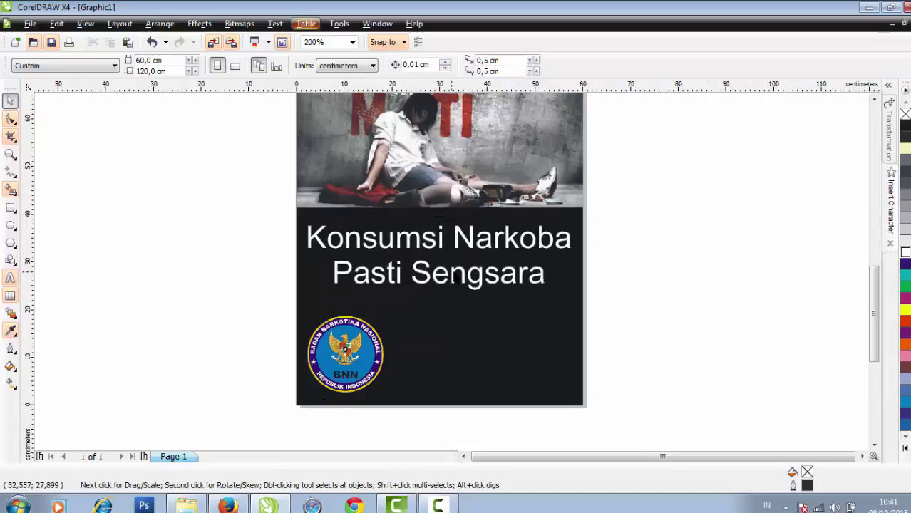
click(468, 285)
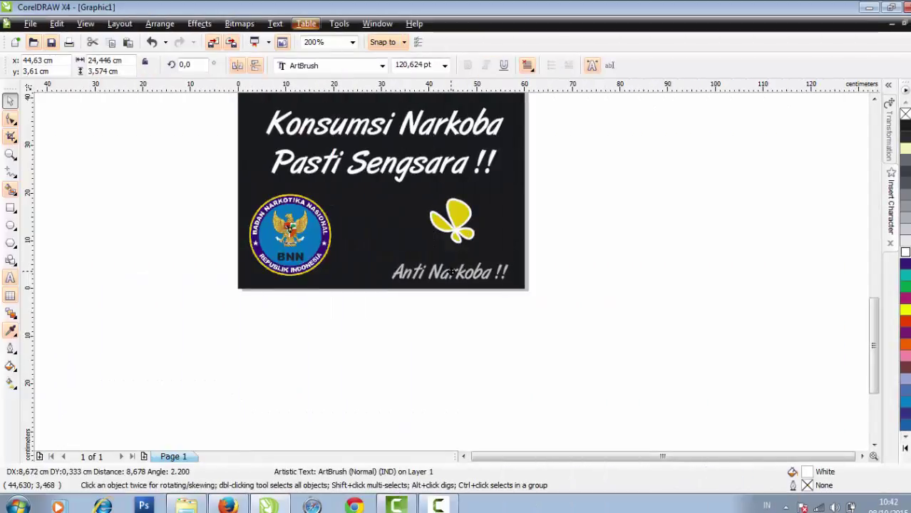
Position the "Anti Narkoba !!" text in the banner's lower-right corner with the yellow butterfly just above it
drag(451, 271, 451, 272)
scroll(447, 275, down, 1)
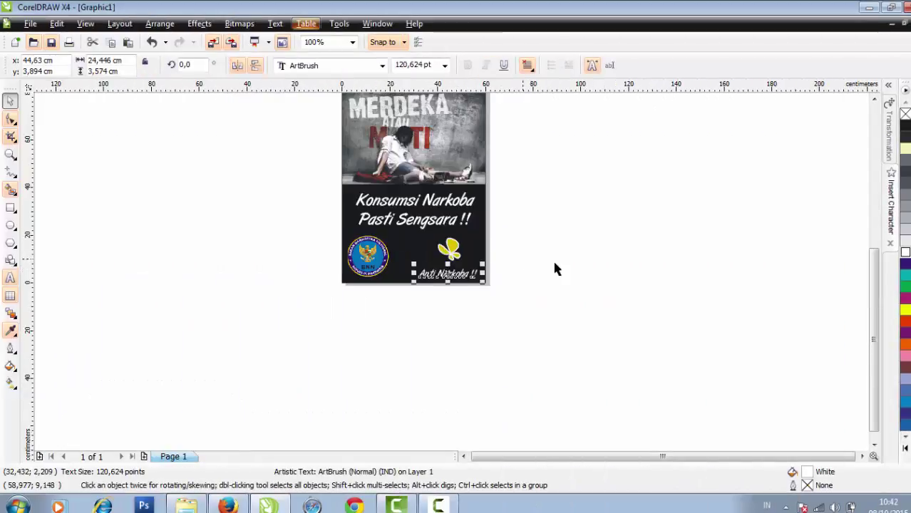
click(554, 264)
scroll(431, 275, up, 1)
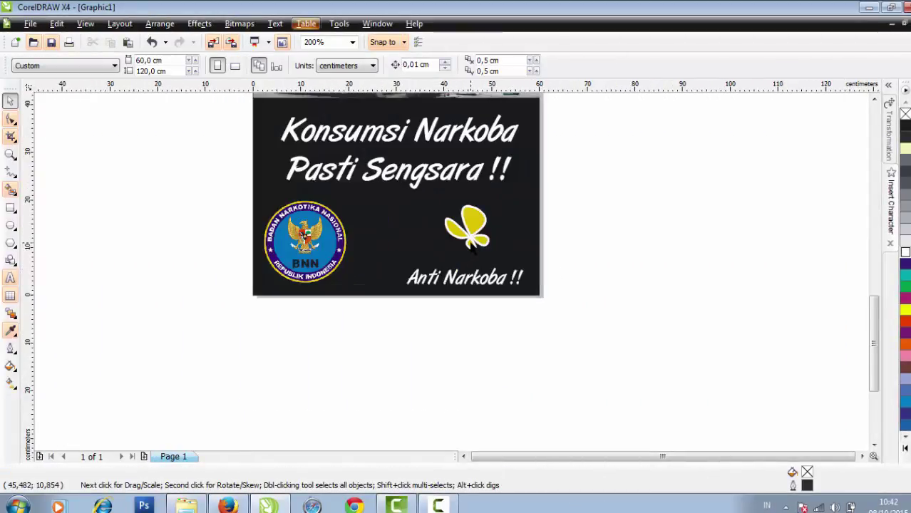
drag(487, 279, 487, 270)
mouse_move(483, 228)
mouse_down()
mouse_move(488, 242)
mouse_move(473, 235)
mouse_up()
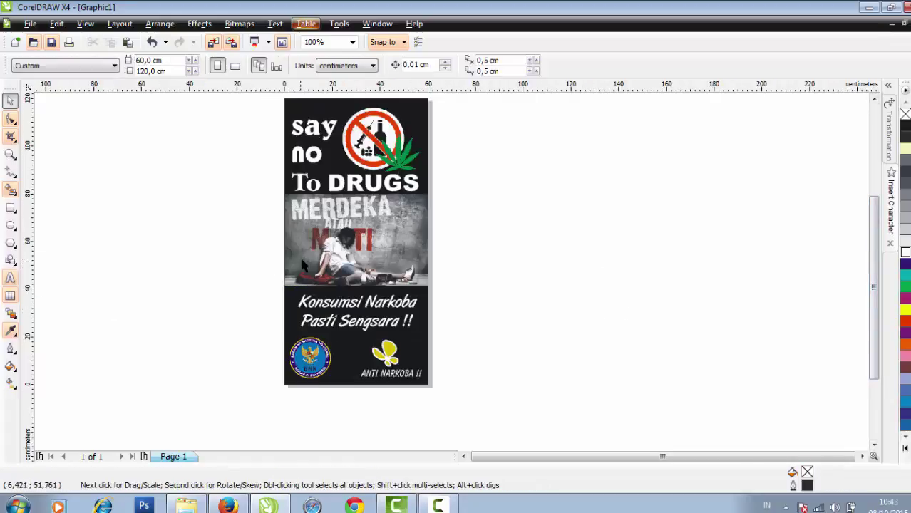
Draw a rectangle about 23.1 cm high over the banner's lower end and fit its width to the 60 cm page
click(325, 261)
click(220, 294)
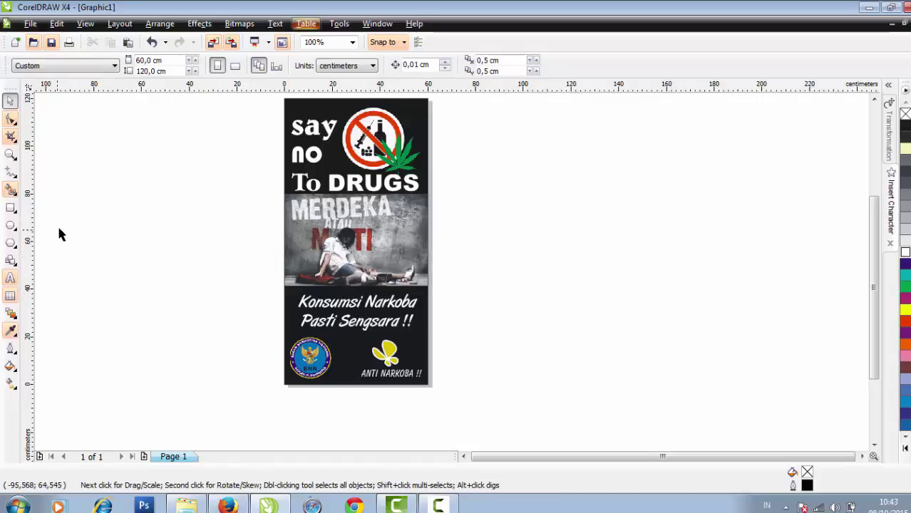
click(11, 208)
drag(279, 330, 428, 385)
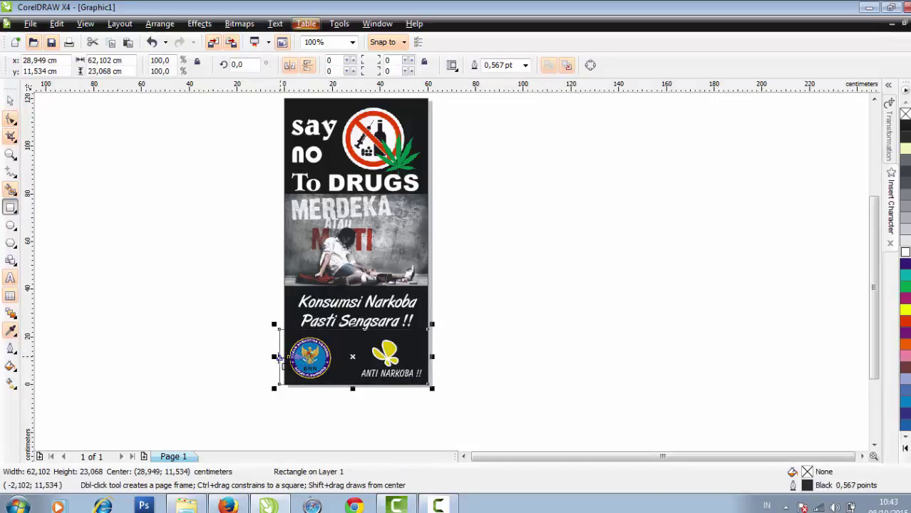
drag(273, 357, 278, 357)
click(10, 101)
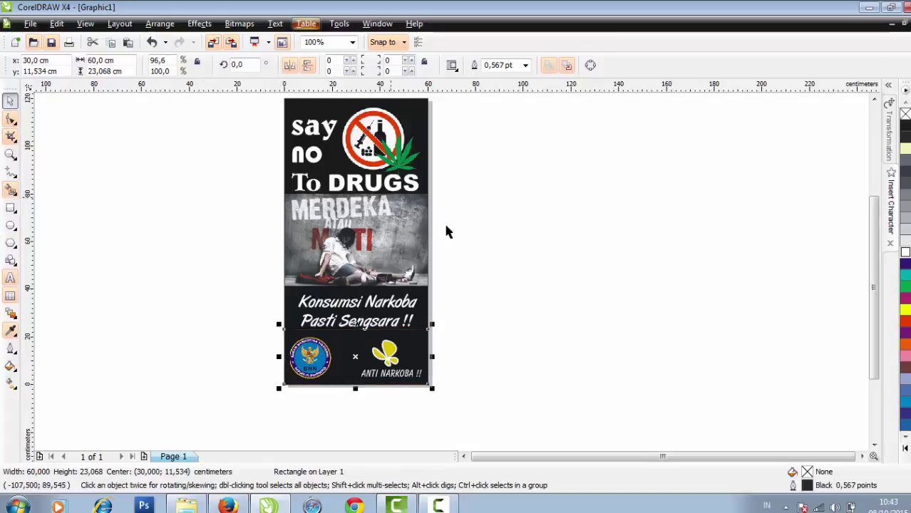
Give the rectangle at the banner's lower end a cyan fill and a cyan outline
click(459, 232)
click(429, 346)
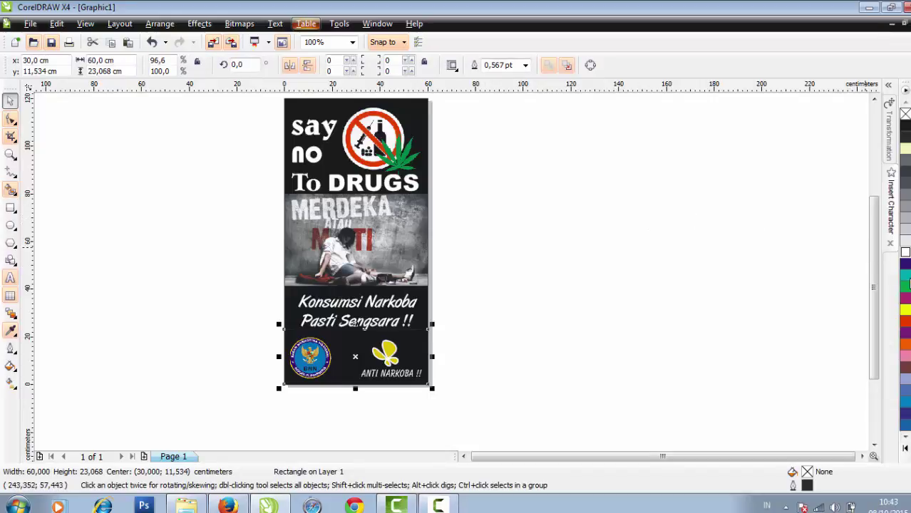
click(905, 277)
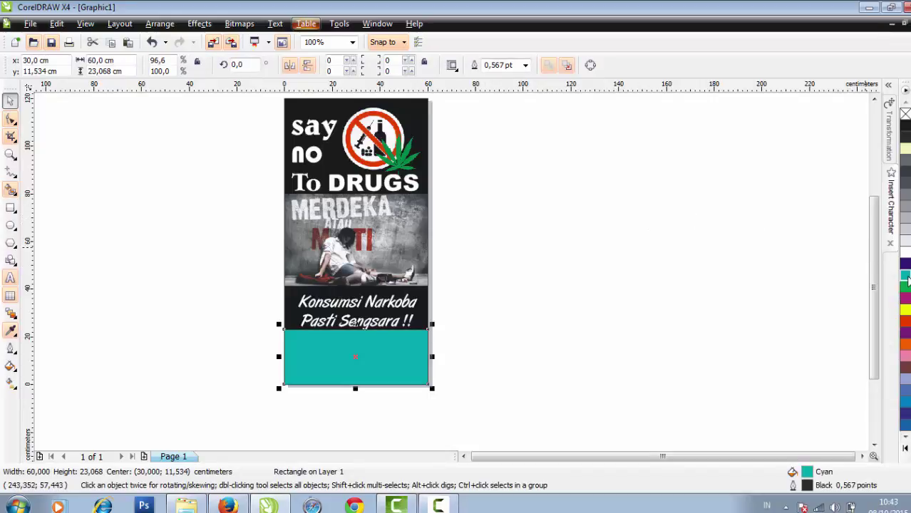
right_click(905, 276)
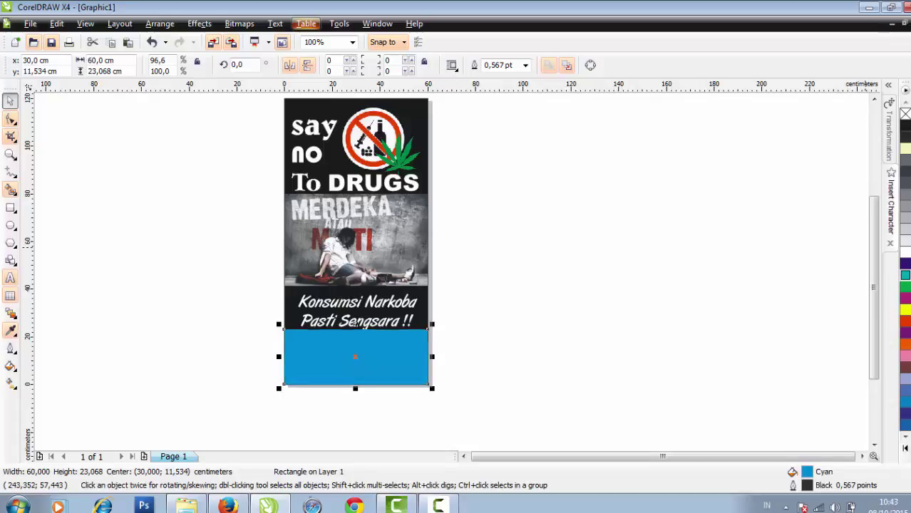
click(615, 387)
Bring the BNN logo, the butterfly and the "ANTI NARKOBA !!" text in front of the cyan rectangle
drag(573, 424, 287, 335)
key(ctrl+Page_Up)
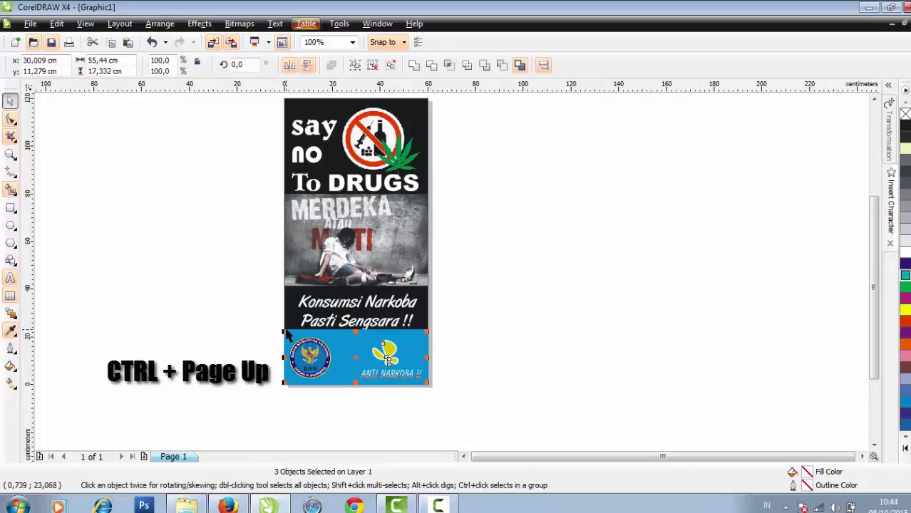
click(510, 374)
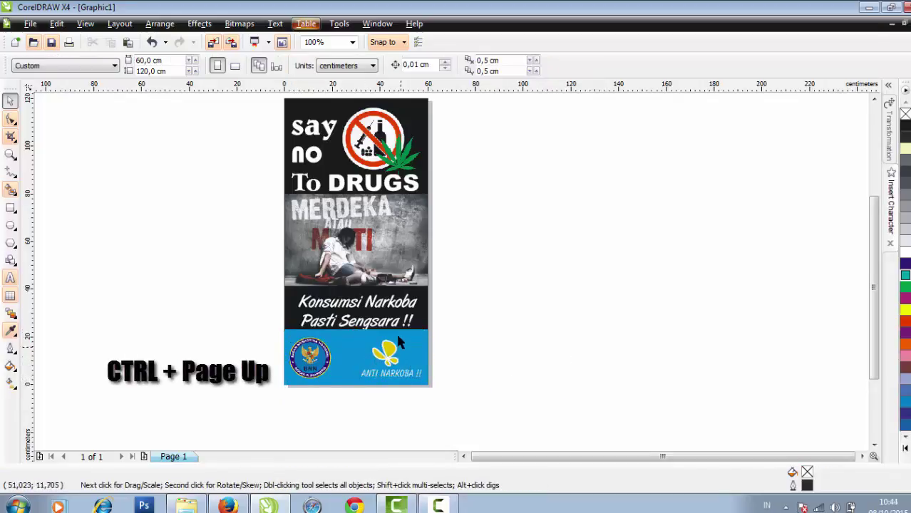
Lower the cyan rectangle's upper edge so that its height is about 21.5 cm, clear of the warning text
click(398, 345)
scroll(384, 263, up, 1)
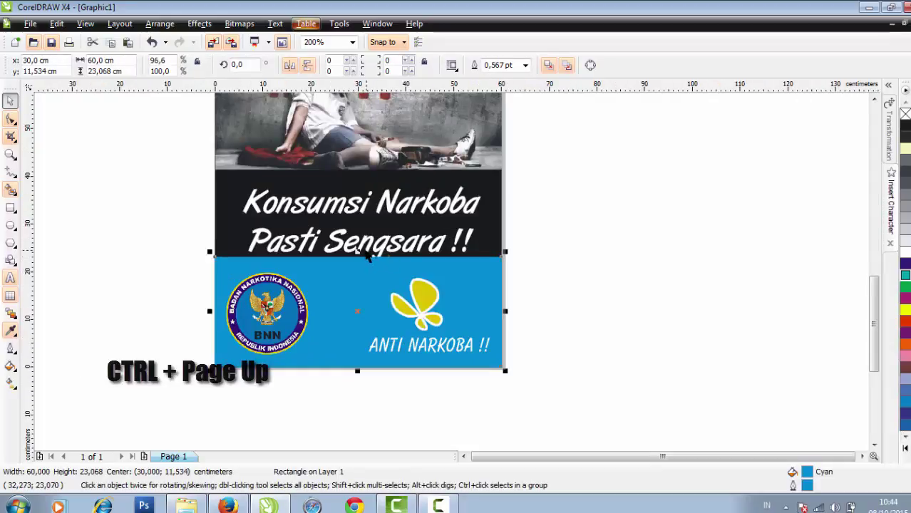
click(546, 297)
click(415, 260)
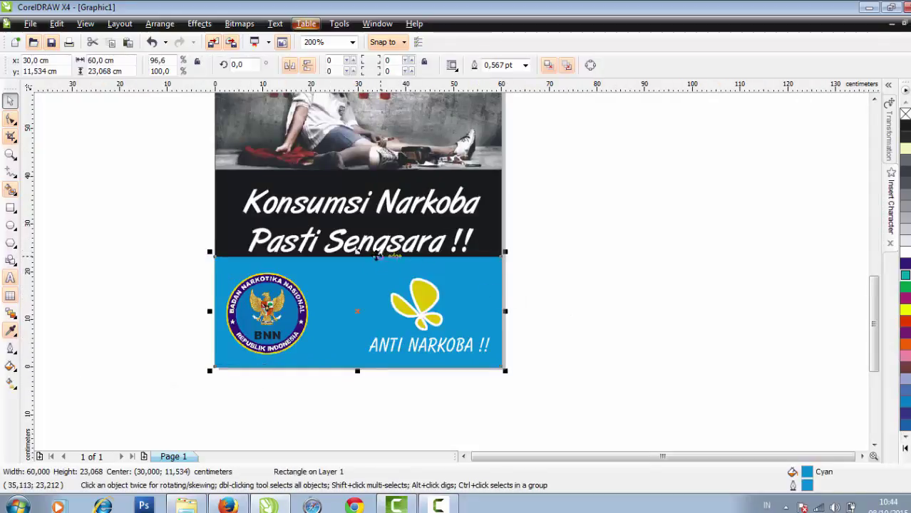
drag(358, 257, 357, 260)
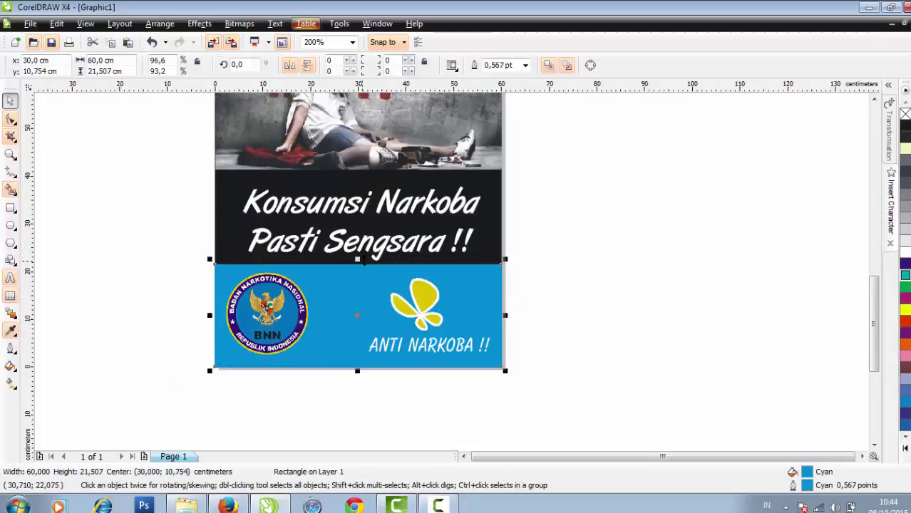
click(570, 294)
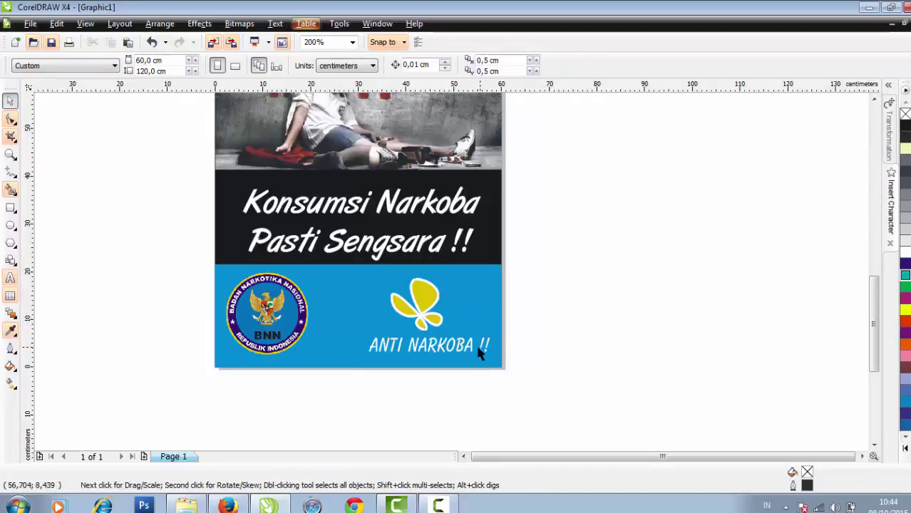
Fill the "ANTI NARKOBA !!" text with black and give the butterfly's white border curve a black fill and outline
click(430, 346)
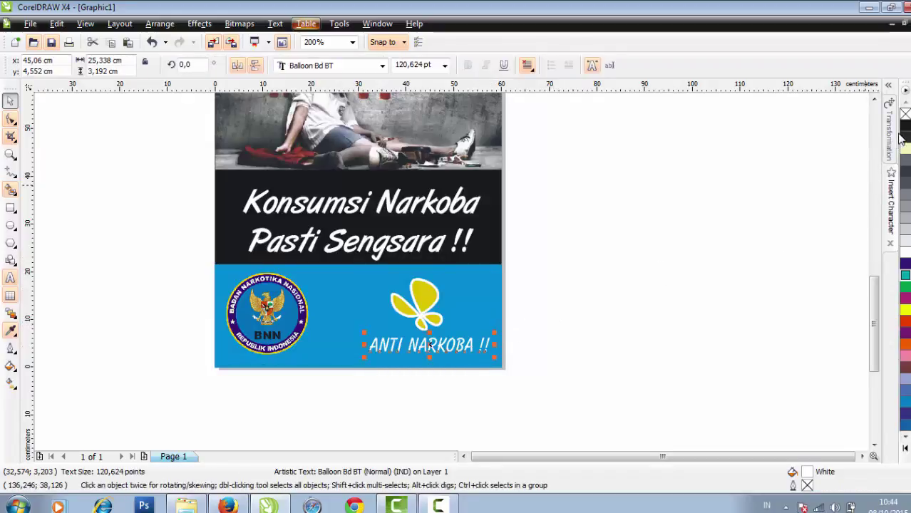
click(803, 191)
click(421, 303)
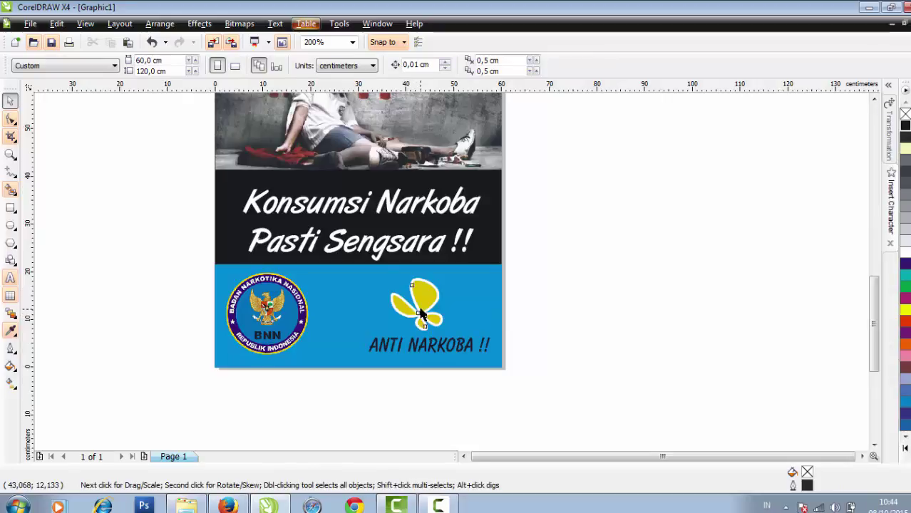
click(674, 256)
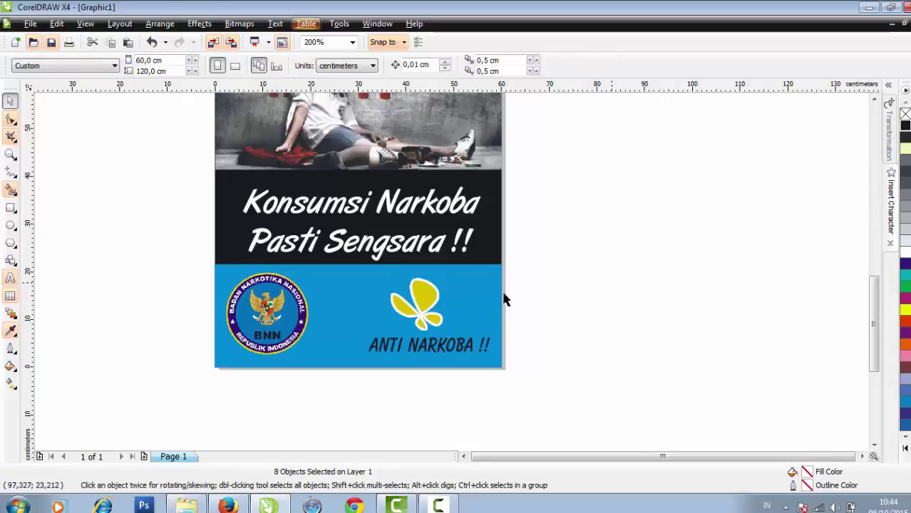
click(422, 302)
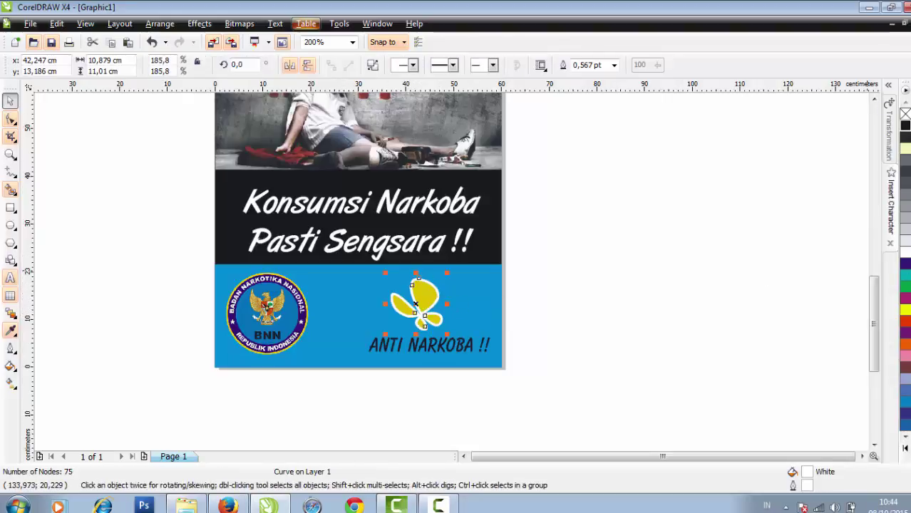
right_click(904, 129)
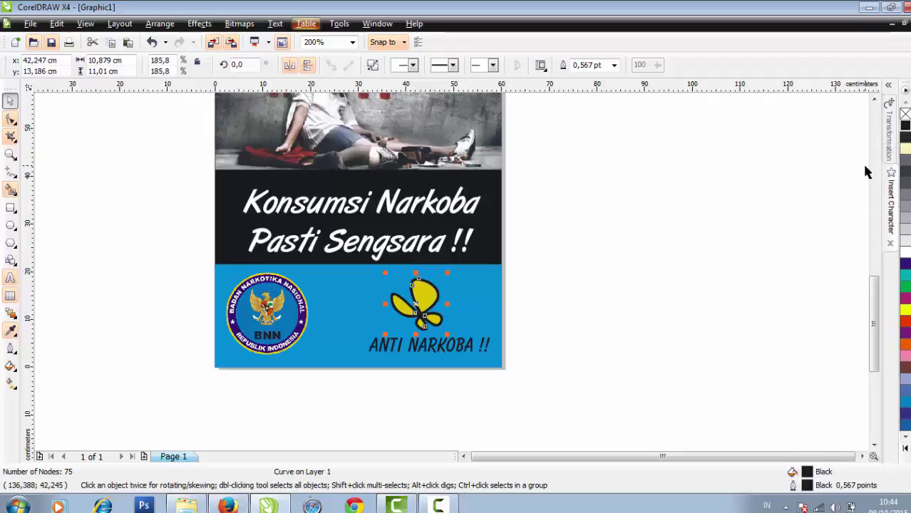
click(786, 200)
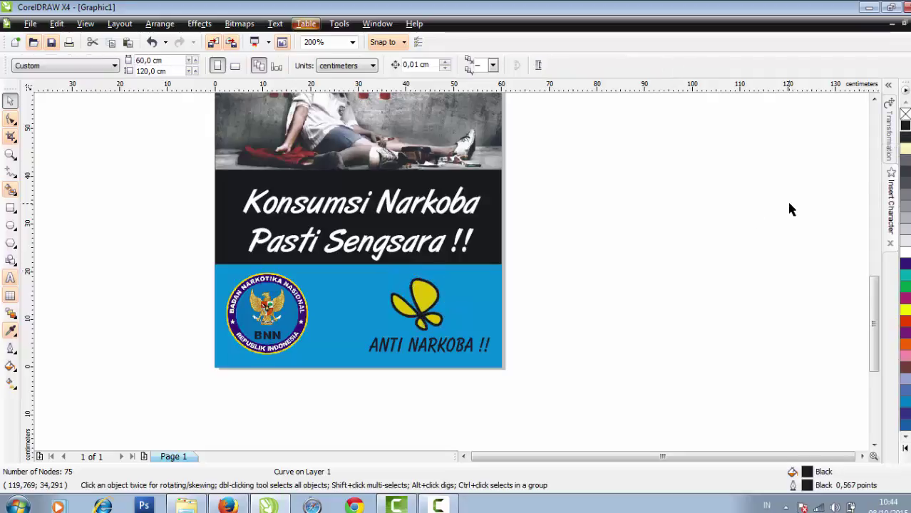
Shrink the "ANTI NARKOBA !!" text to about 22.1 cm wide
click(468, 355)
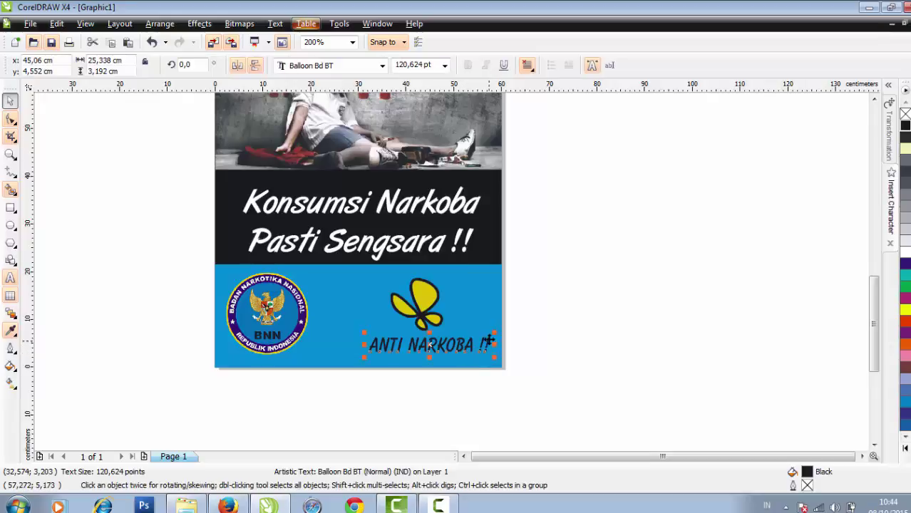
drag(490, 336, 490, 336)
click(609, 405)
Select the butterfly together with the "ANTI NARKOBA !!" text and nudge both slightly to the right
drag(380, 285, 349, 265)
key(Right)
key(Right)
key(Right)
key(Right)
key(Right)
key(Right)
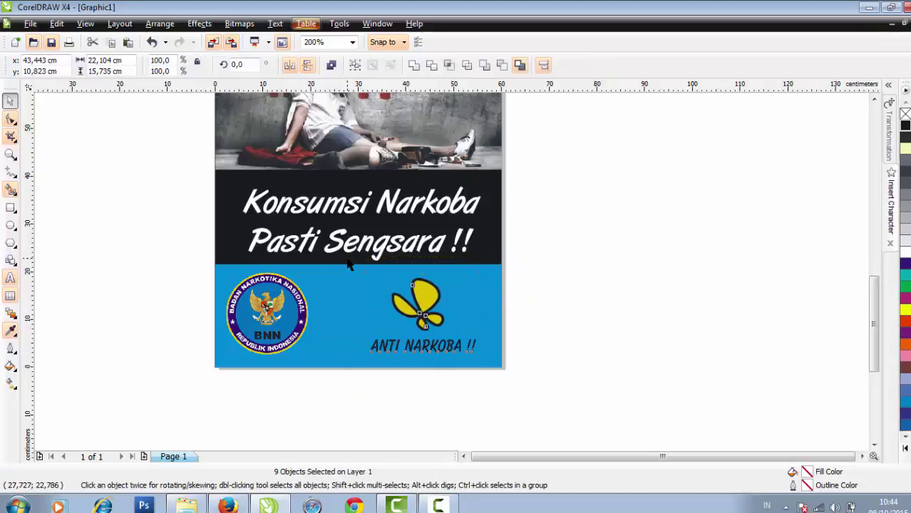
key(Right)
key(Right)
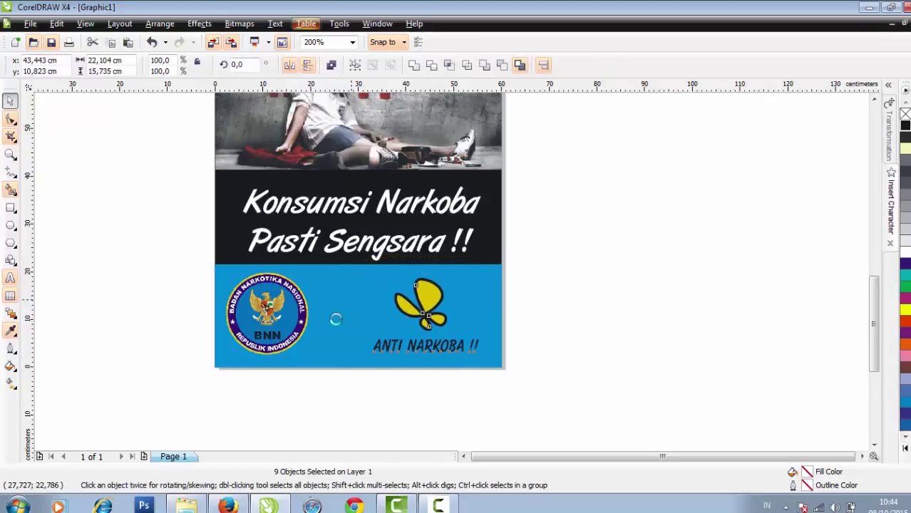
Nudge the BNN logo to the right until its centre is at about x 11.7 cm
click(305, 324)
key(Right)
key(Right)
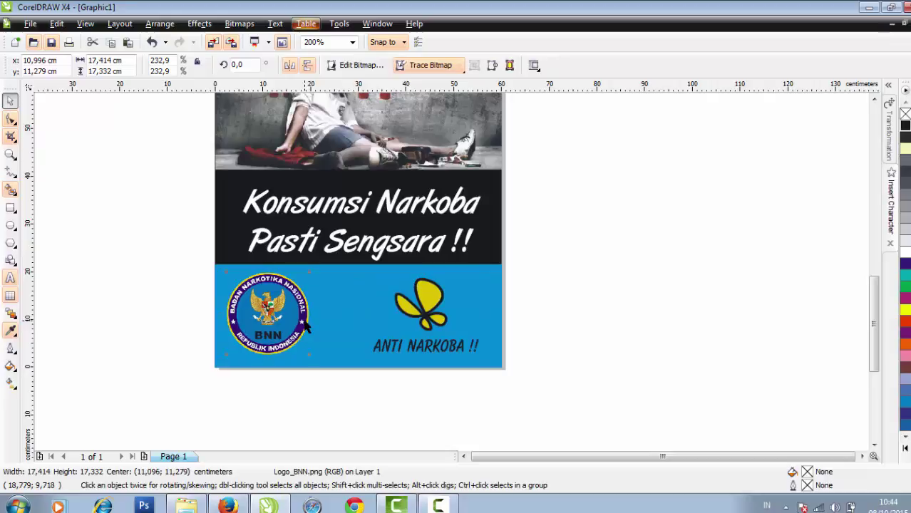
key(Right)
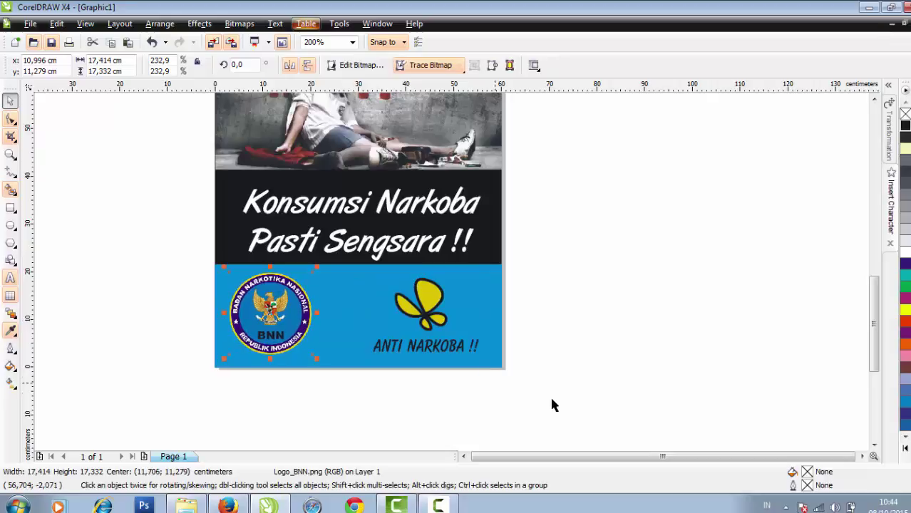
Move the butterfly and "ANTI NARKOBA !!" to about x 46.3, y 10.3 cm and lower the BNN logo to about y 10.7 cm
drag(560, 401, 369, 273)
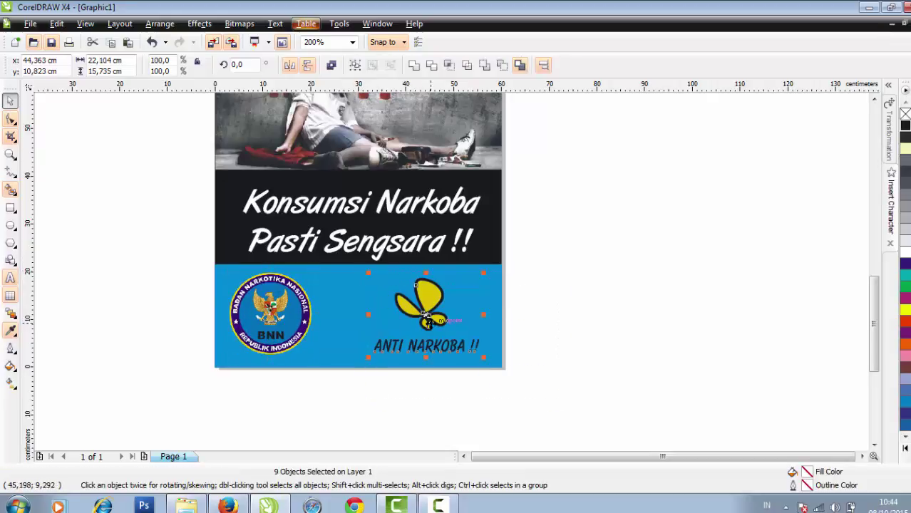
drag(429, 321, 442, 324)
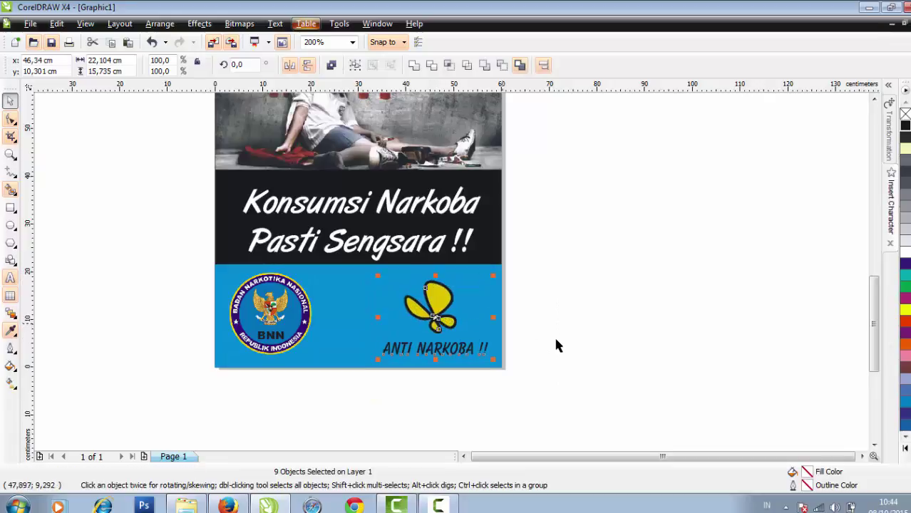
click(553, 334)
click(301, 321)
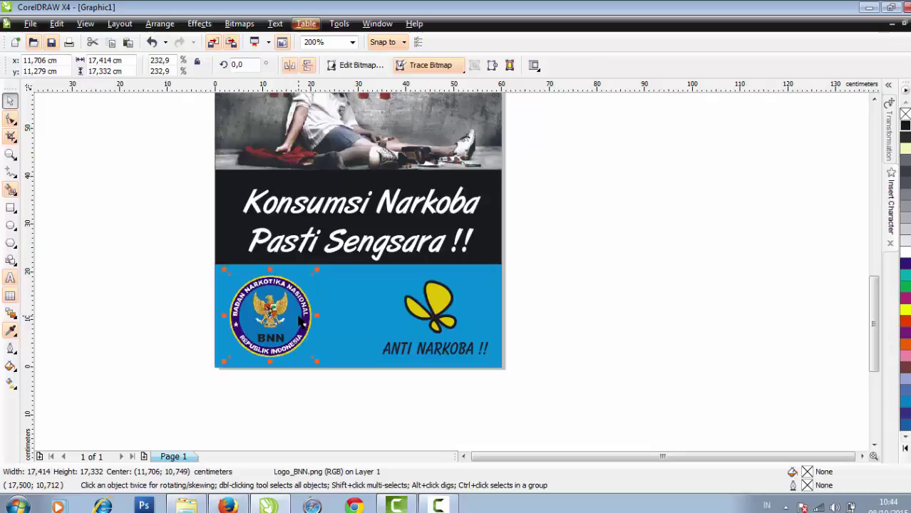
click(667, 330)
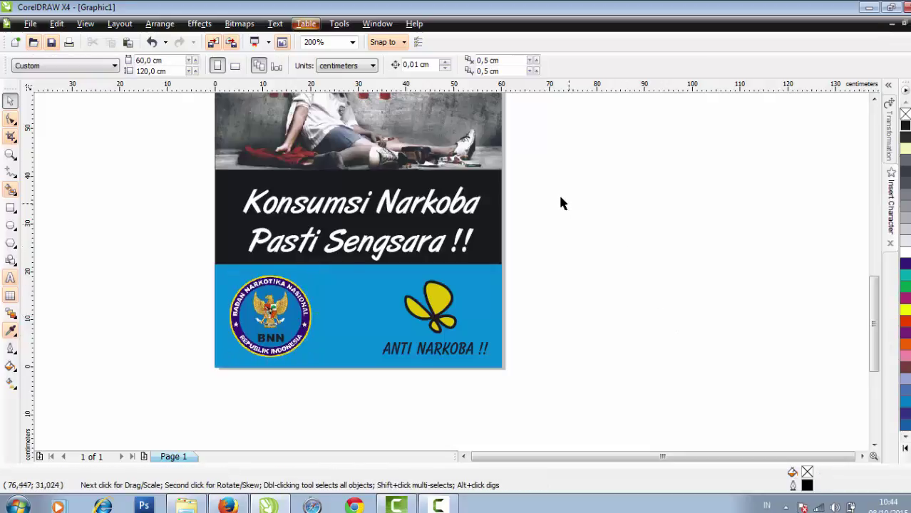
scroll(554, 193, down, 1)
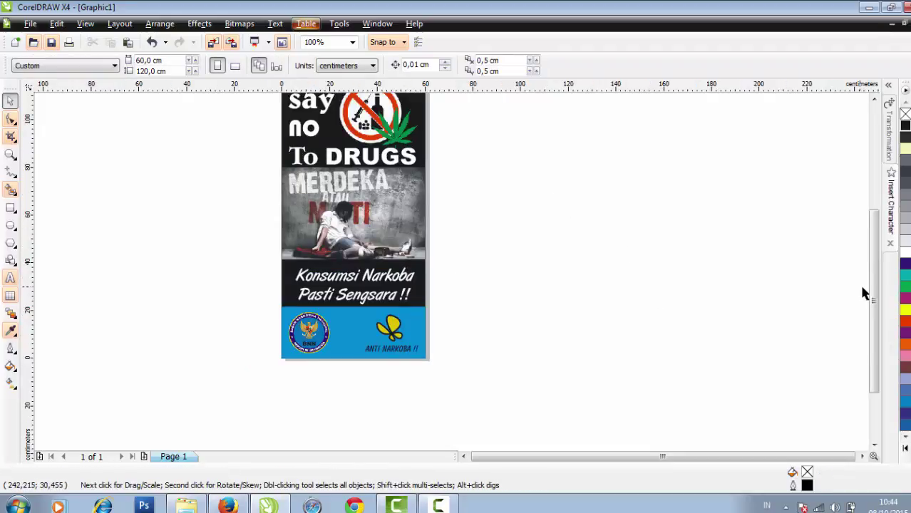
drag(875, 299, 876, 272)
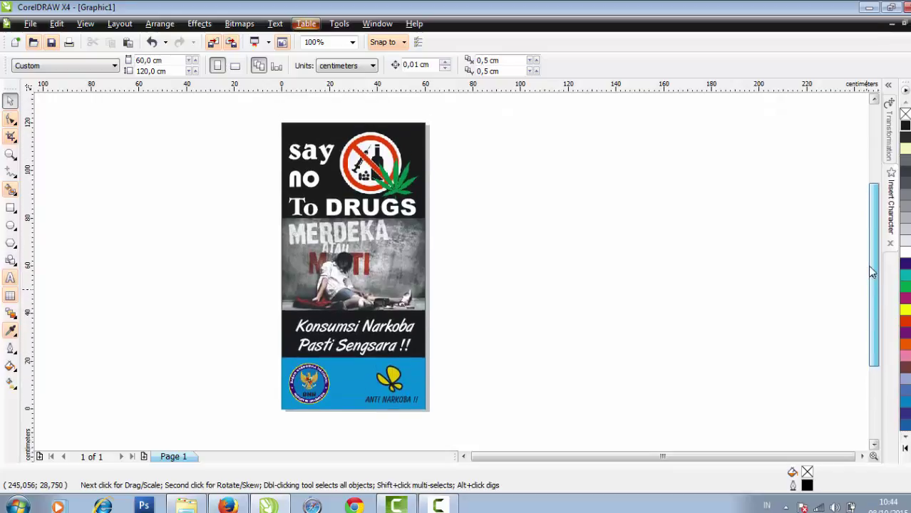
click(377, 255)
click(521, 227)
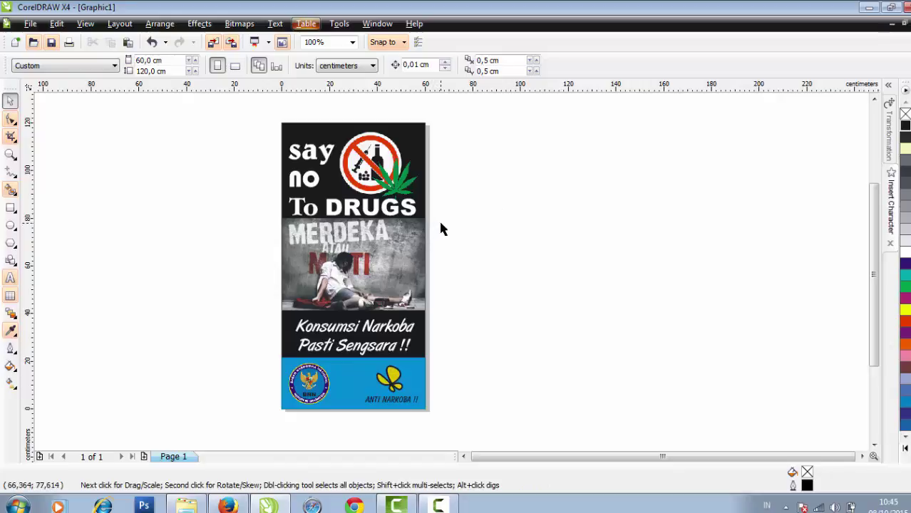
Colour only the word "no" in the header slogan red
scroll(438, 221, up, 1)
scroll(450, 260, down, 1)
scroll(403, 238, up, 1)
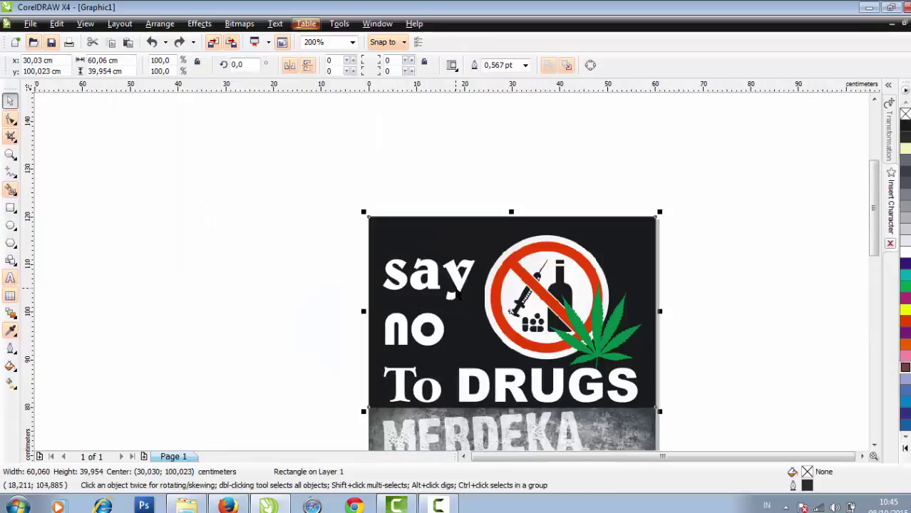
click(453, 288)
click(13, 279)
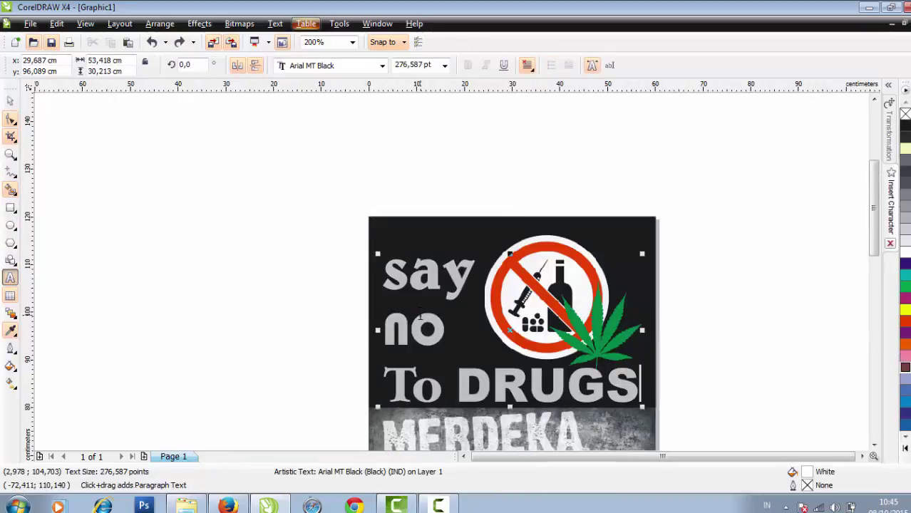
click(421, 328)
drag(383, 329, 465, 322)
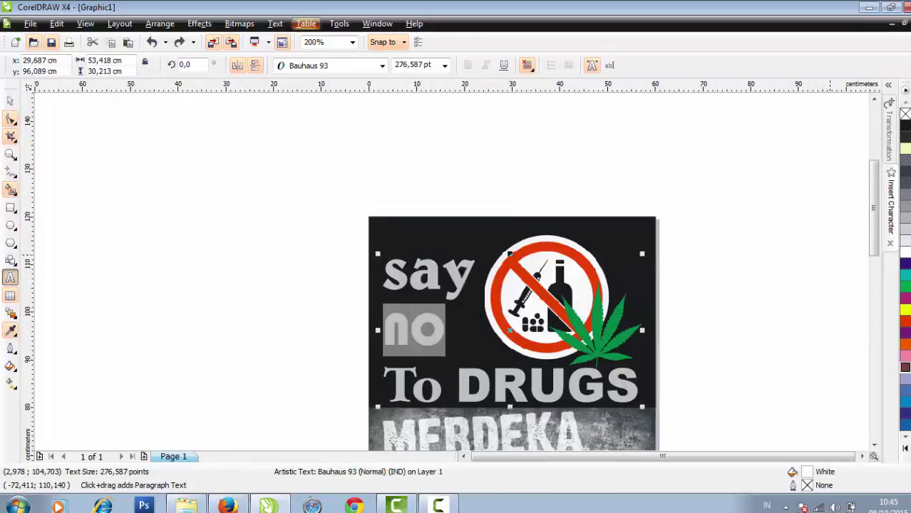
click(904, 320)
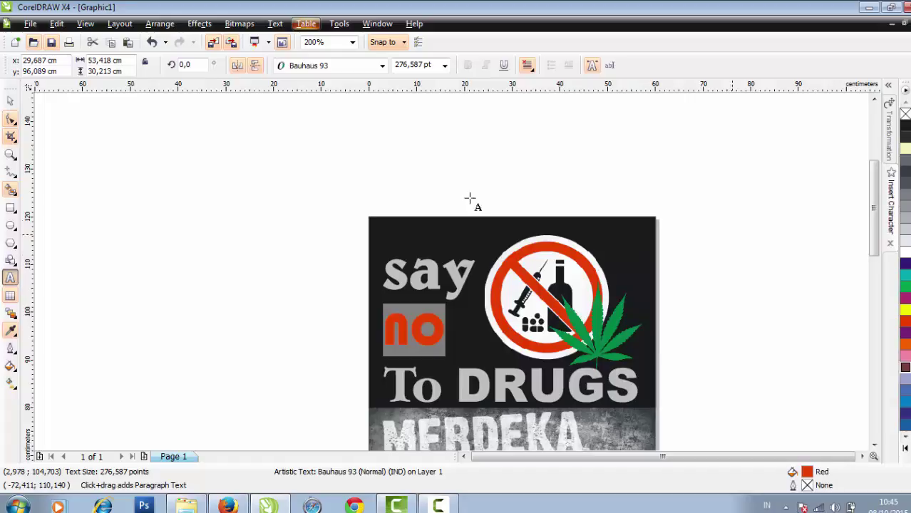
click(10, 101)
click(119, 131)
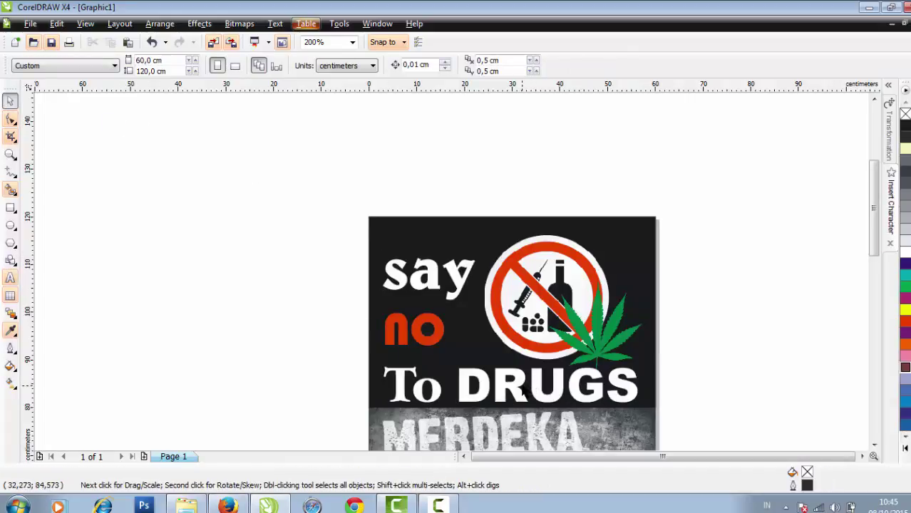
Colour only the word "DRUGS" in the header slogan red
click(521, 390)
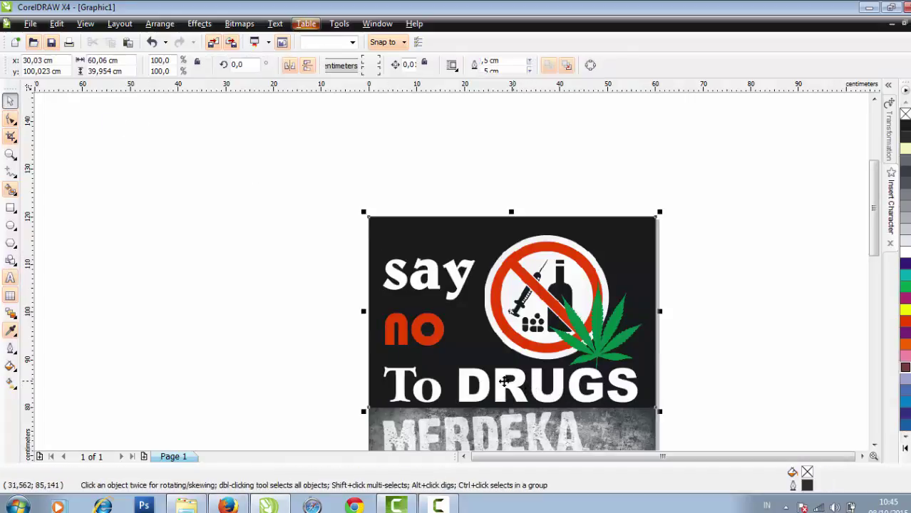
click(11, 278)
click(503, 388)
drag(457, 385, 634, 381)
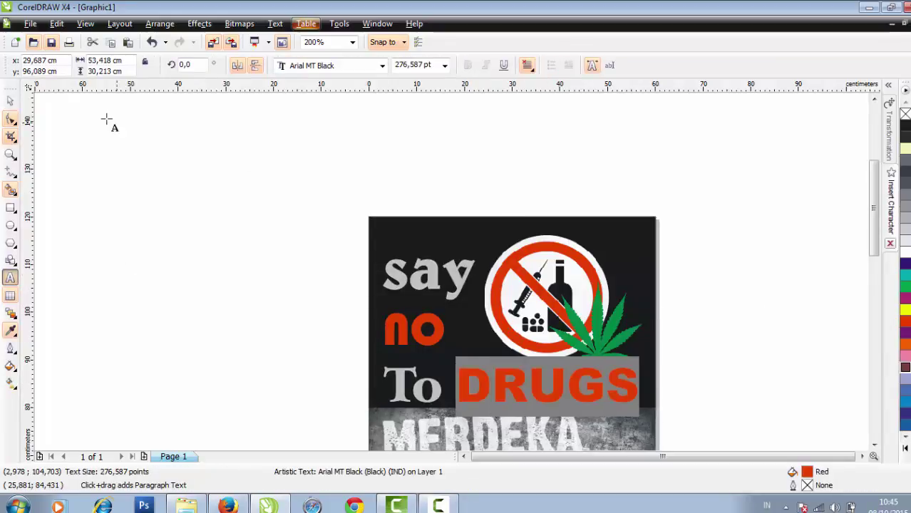
click(10, 101)
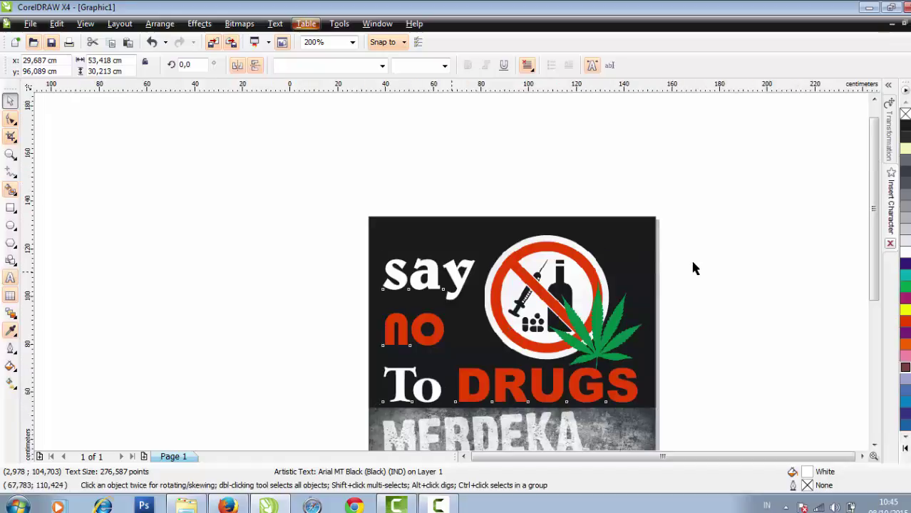
scroll(690, 257, down, 2)
click(546, 341)
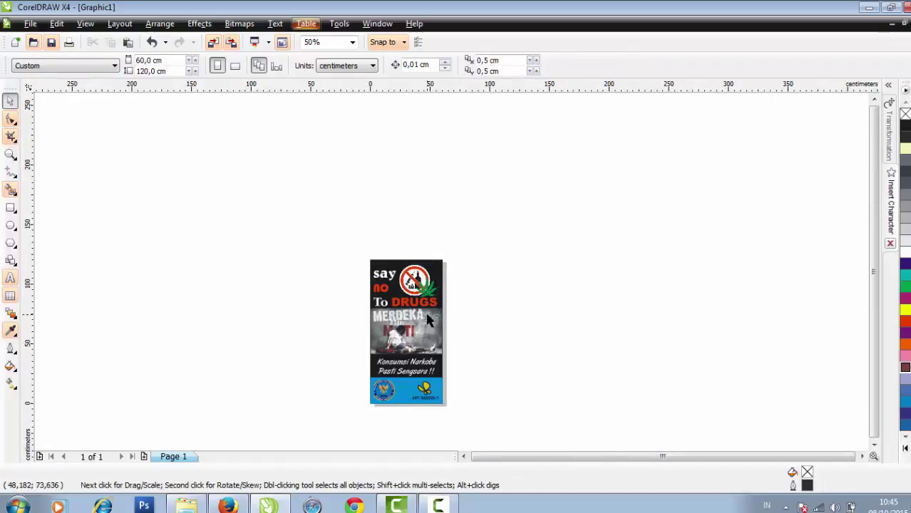
Reduce the height of the "MERDEKA ATAU MATI" photo slightly by raising its lower edge, keeping the upper edge and 60 cm width
scroll(429, 319, up, 2)
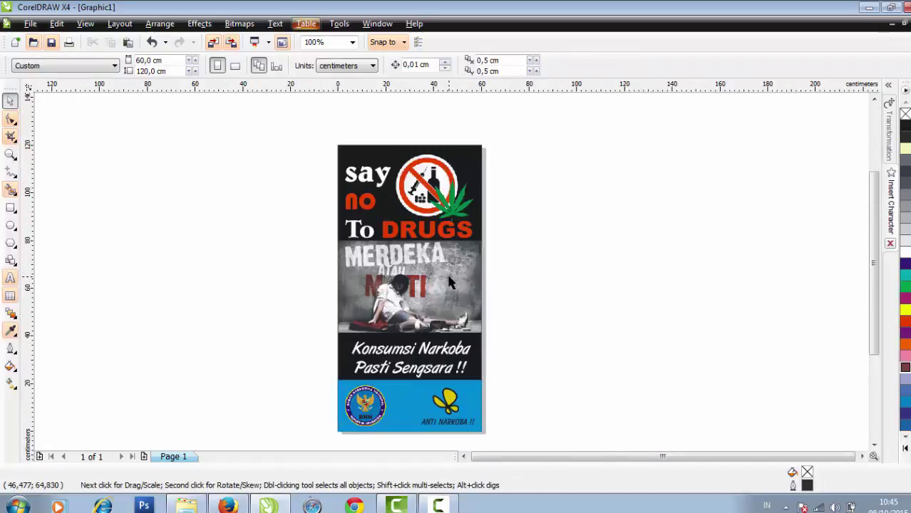
click(411, 330)
drag(409, 334, 411, 333)
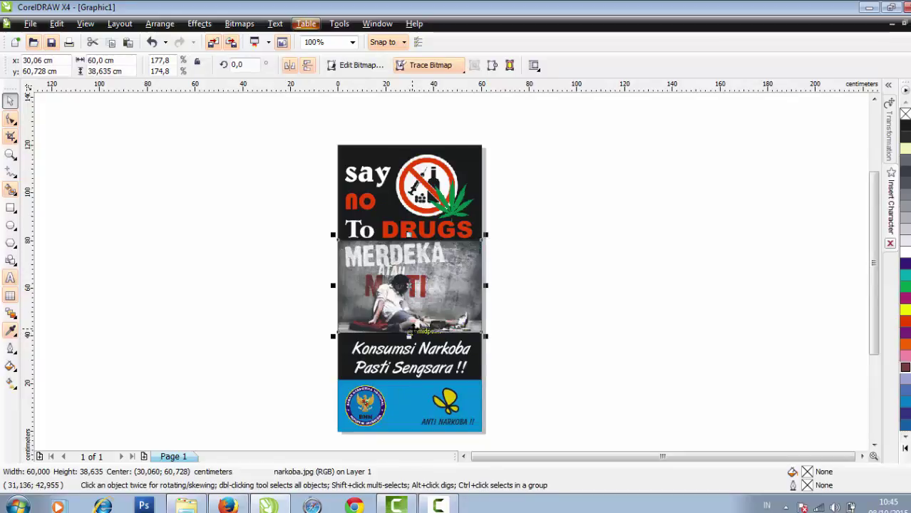
click(510, 315)
drag(408, 335, 417, 324)
click(545, 321)
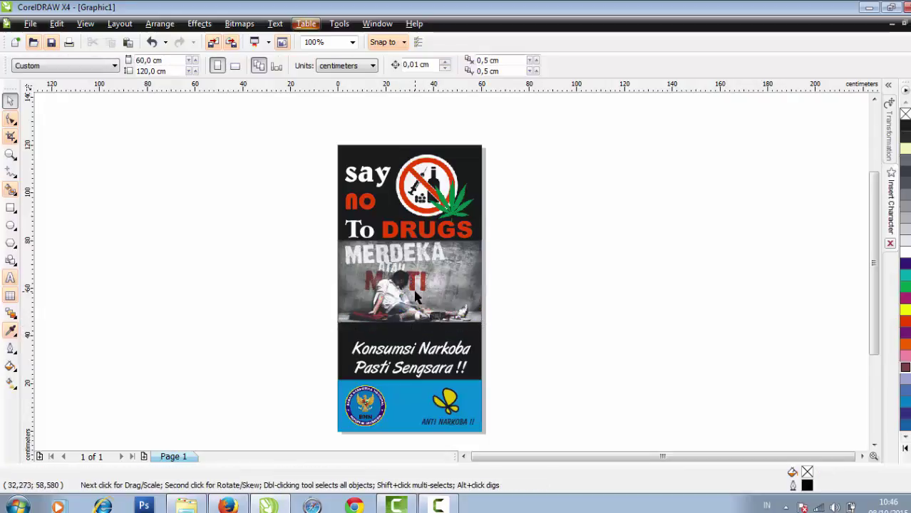
click(416, 293)
scroll(416, 292, up, 1)
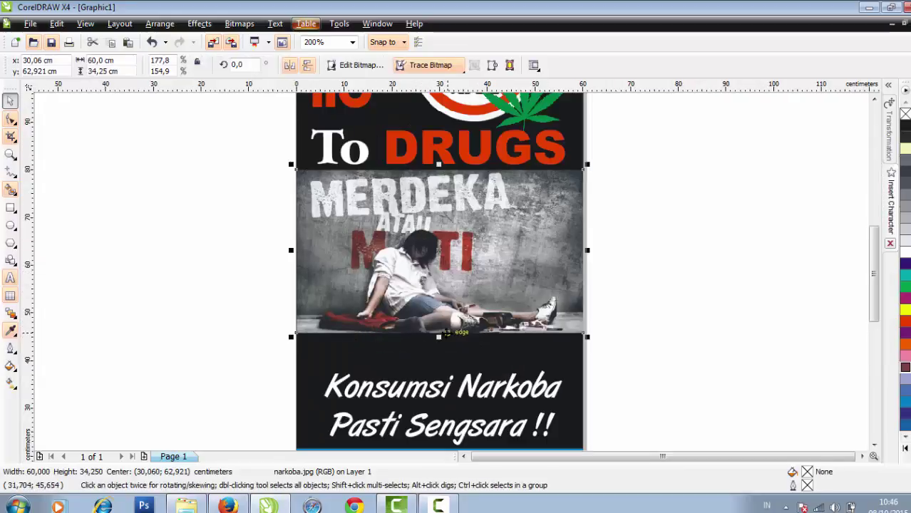
drag(438, 336, 438, 342)
click(653, 309)
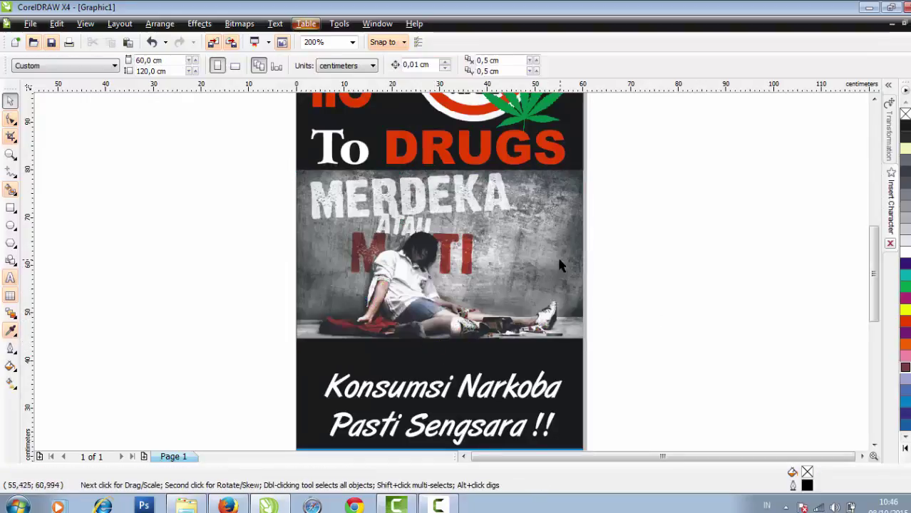
Shift the "Konsumsi Narkoba Pasti Sengsara !!" text up and to the left and enlarge it to about 53.8 cm wide
scroll(556, 255, down, 1)
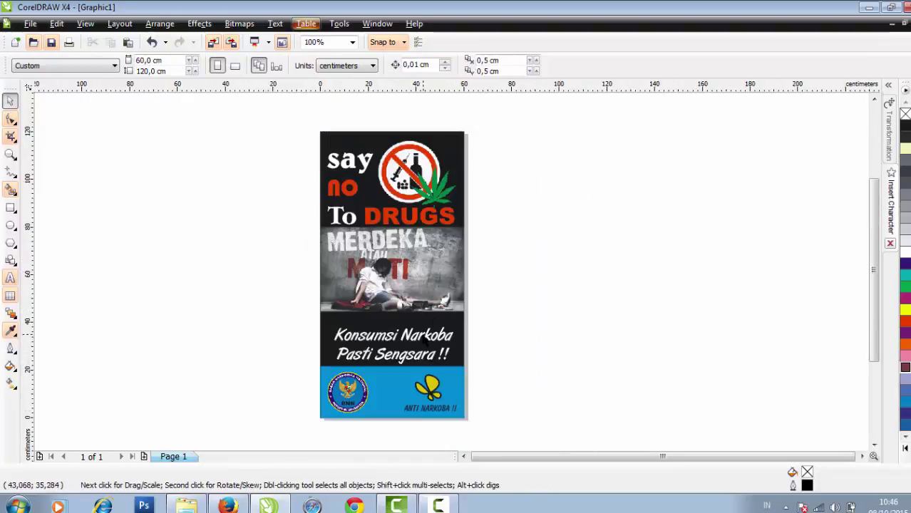
click(421, 335)
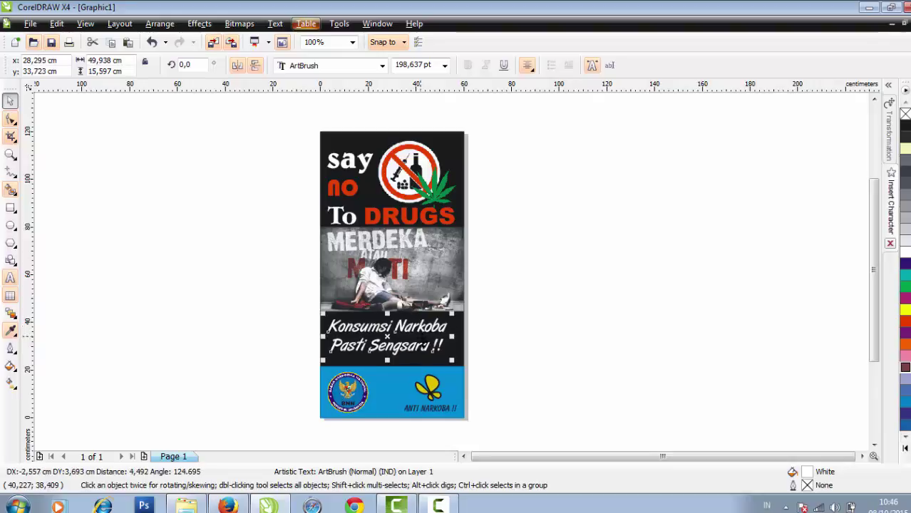
scroll(456, 364, up, 2)
drag(553, 330, 648, 344)
scroll(254, 209, down, 1)
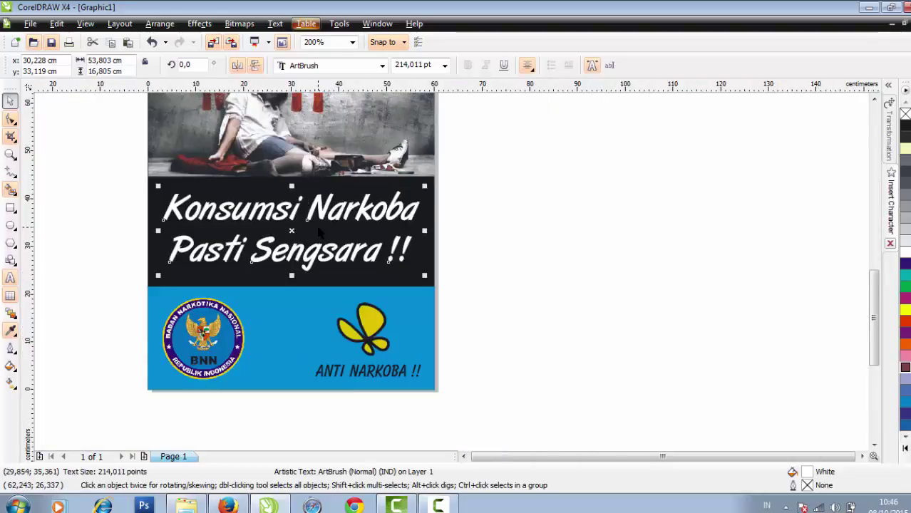
Centre the "Konsumsi Narkoba Pasti Sengsara !!" text horizontally on the black background
shift+click(401, 278)
key(c)
click(535, 264)
scroll(451, 271, down, 1)
scroll(451, 272, down, 2)
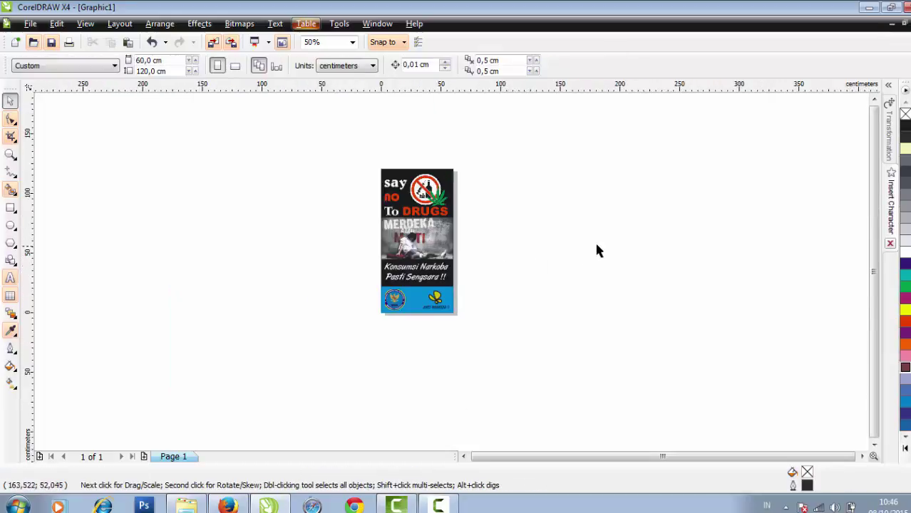
Select the header slogan, prohibition sign, leaf and header rectangle together and nudge them slightly upward
scroll(503, 276, up, 1)
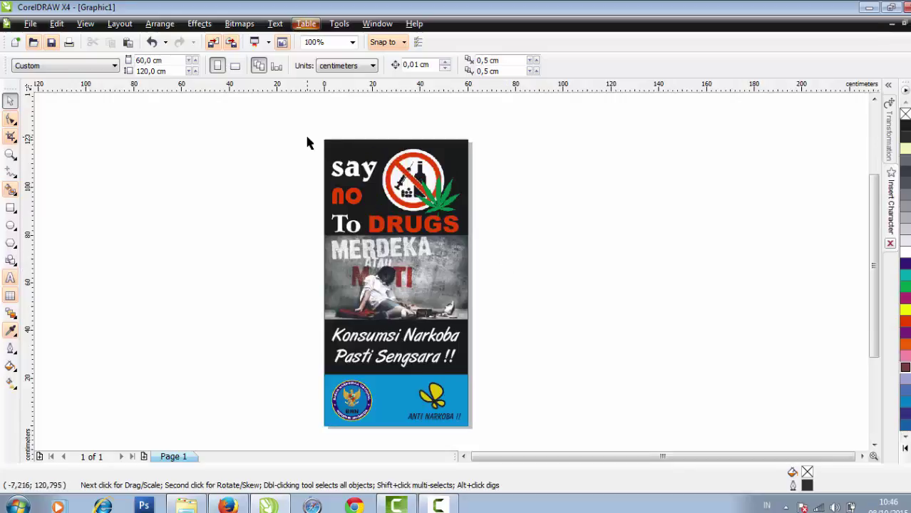
drag(308, 137, 507, 245)
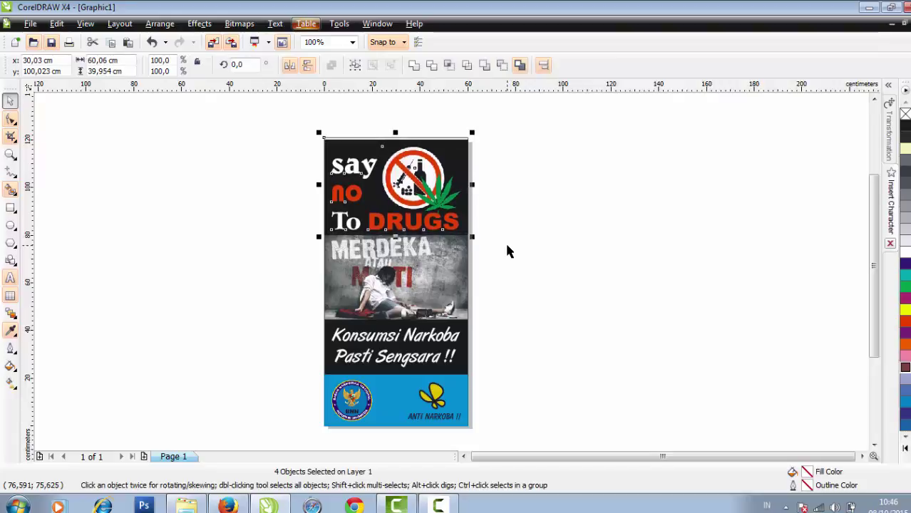
click(507, 251)
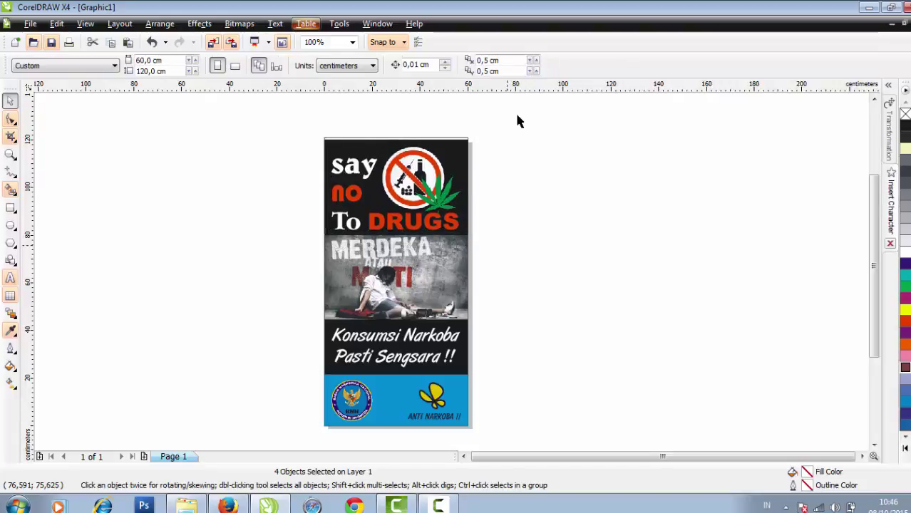
Remove the rectangle outline projecting above the page, and nudge the header slogan, prohibition sign and leaf slightly up and to the right
click(466, 136)
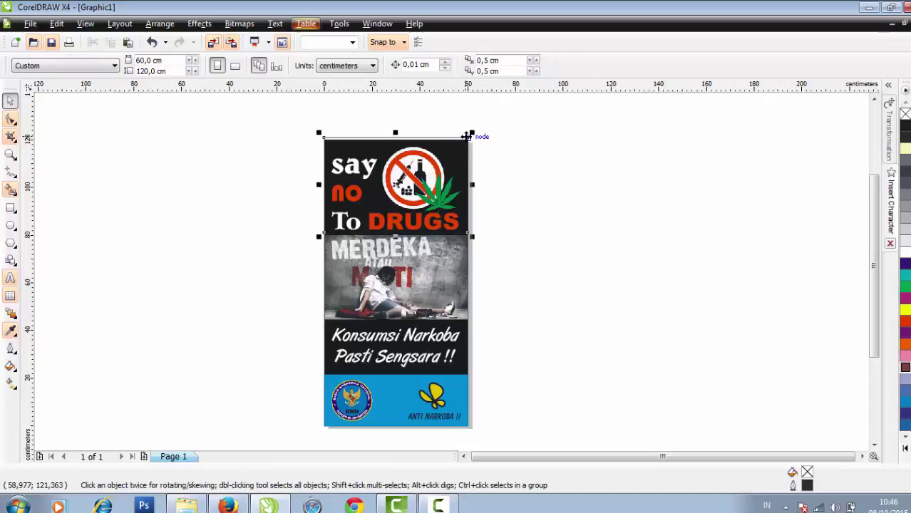
click(466, 135)
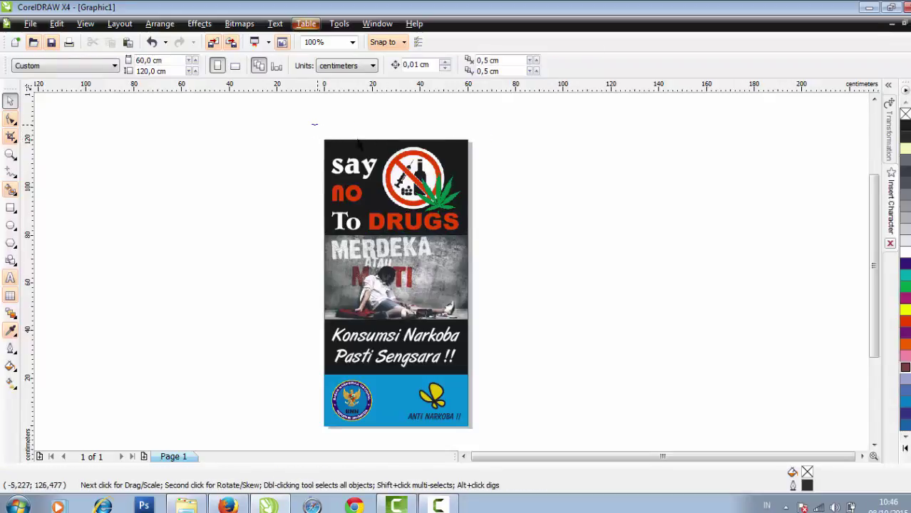
drag(311, 124, 495, 233)
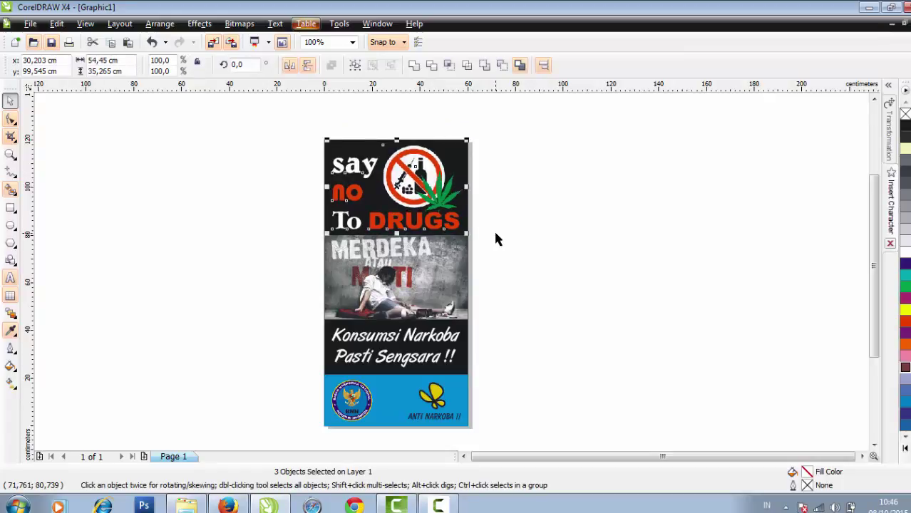
click(561, 251)
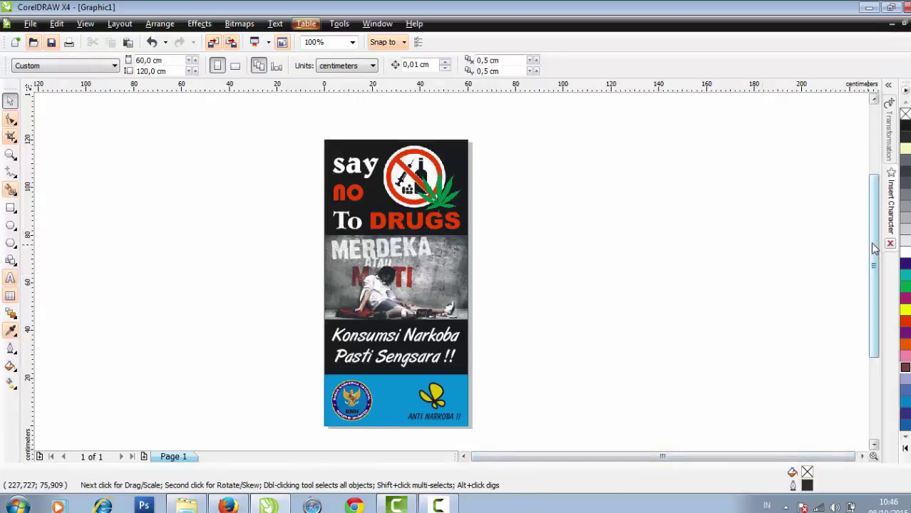
drag(872, 245, 873, 255)
click(465, 456)
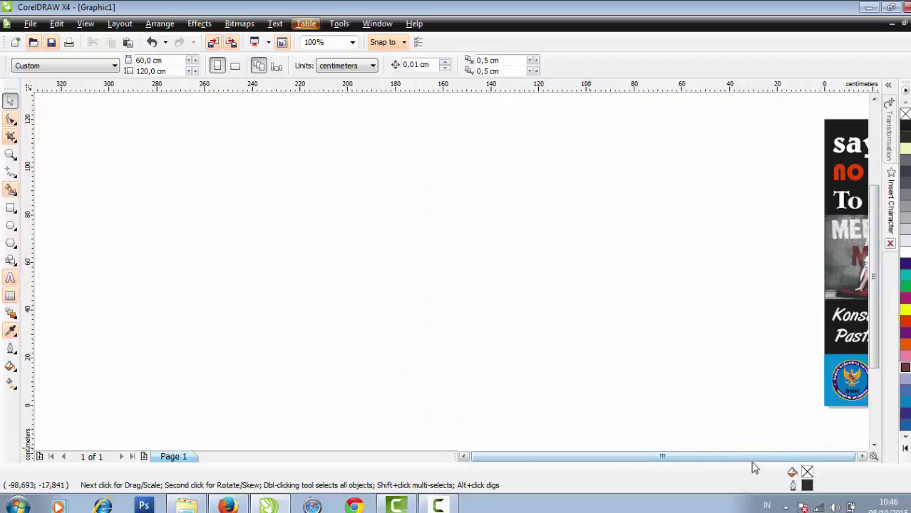
click(861, 456)
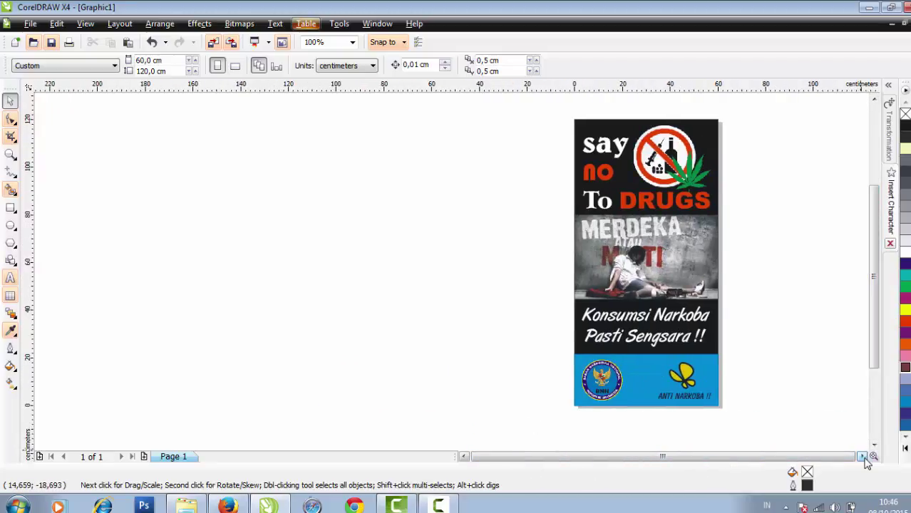
click(861, 456)
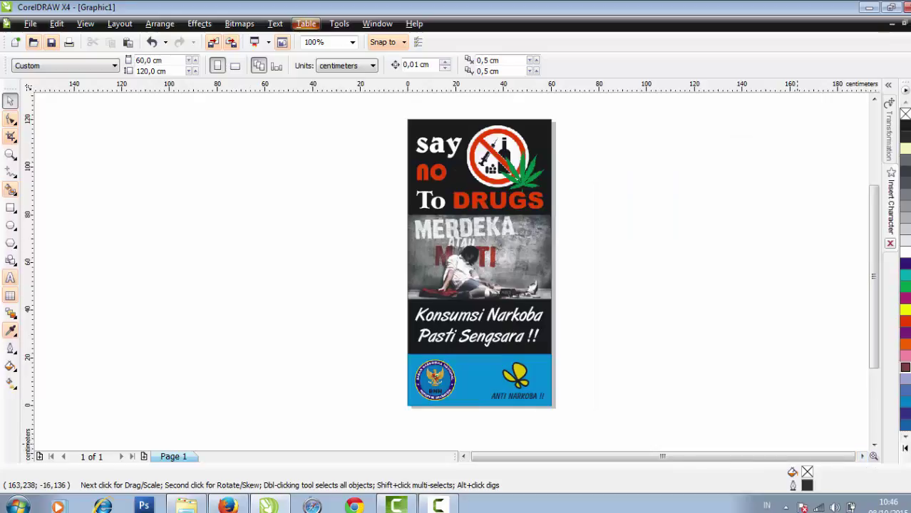